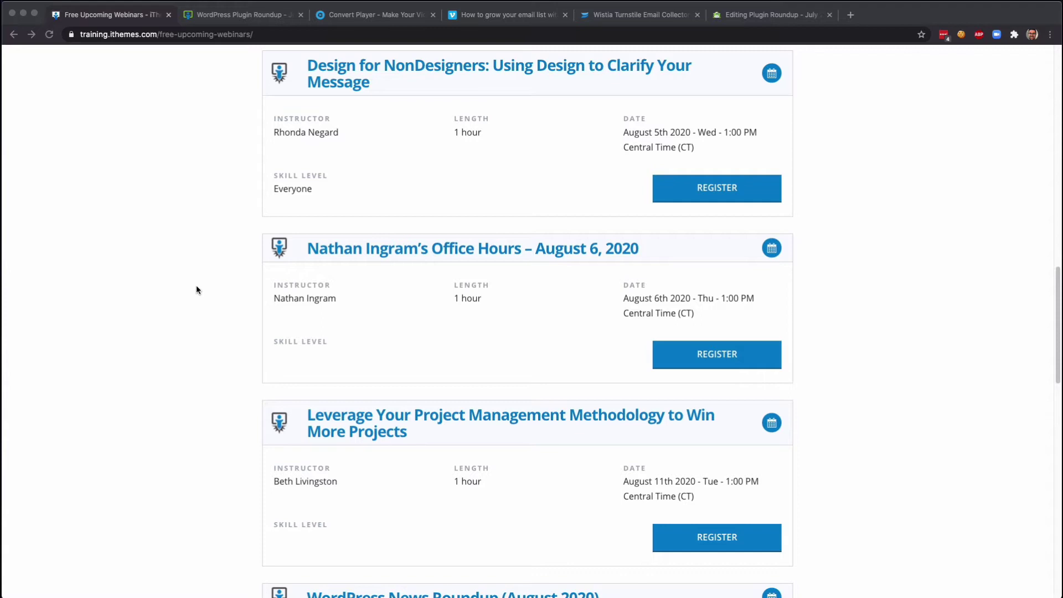
Find the Plugin Roundup (August 2020) entry among the free upcoming webinars and highlight its day and time
click(186, 278)
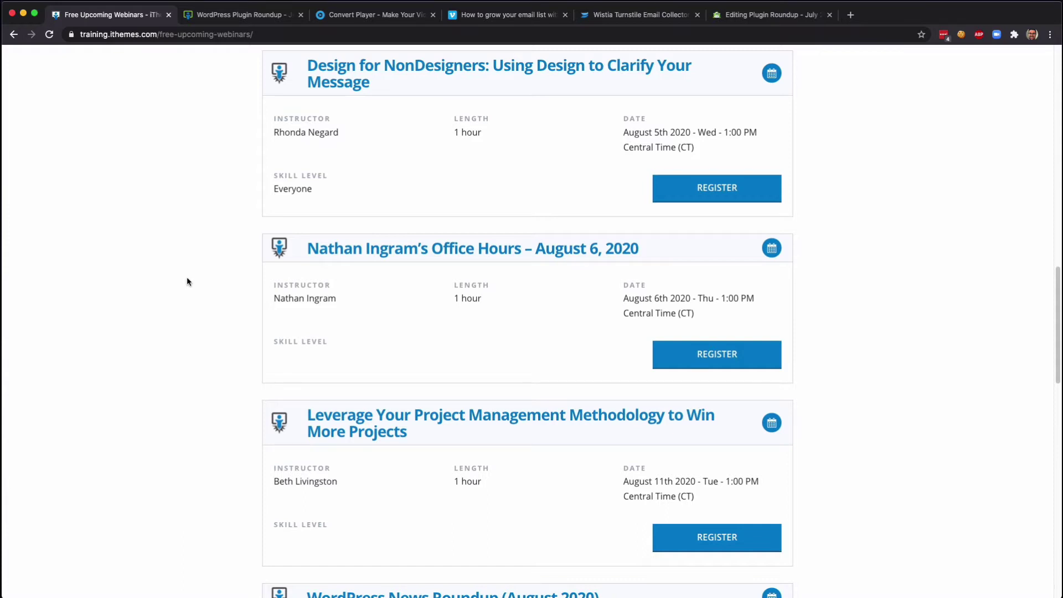
scroll(187, 281, up, 8)
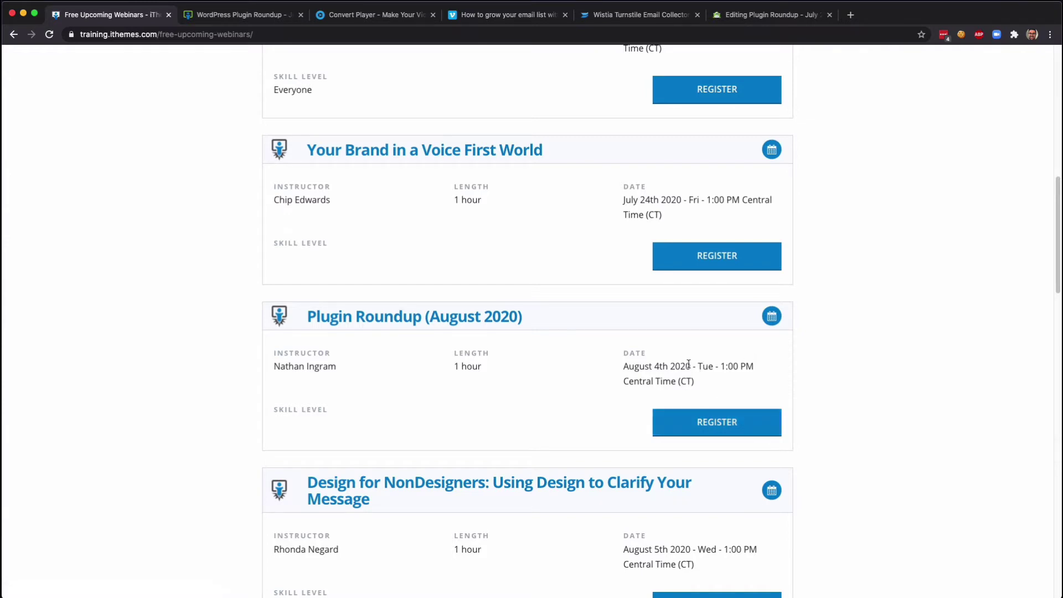
drag(692, 366, 750, 364)
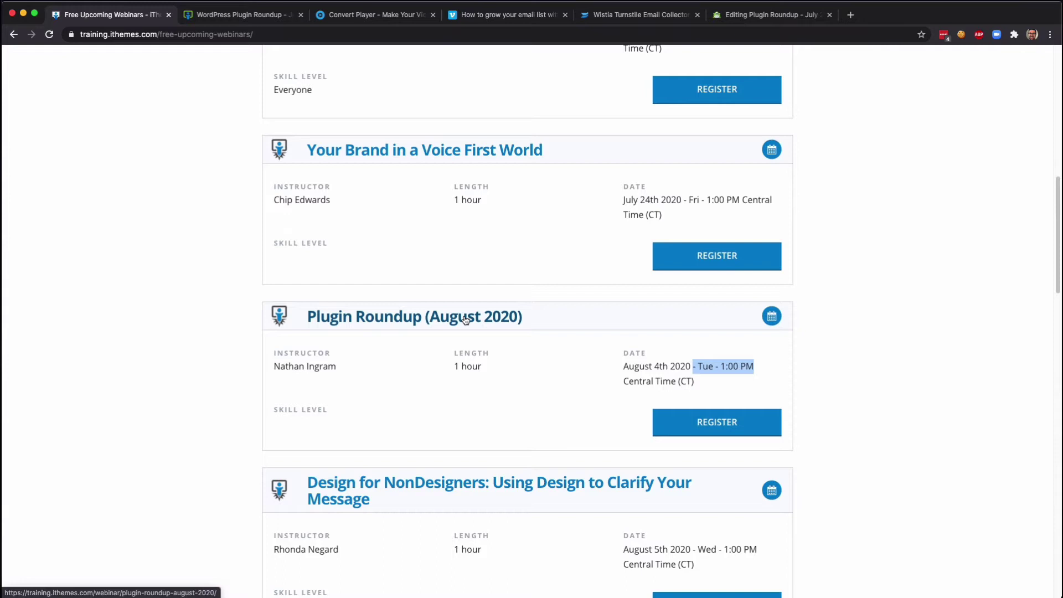
Open the iThemes WordPress Plugin Roundup – July 2020 post and review its plugin list down to the gated webinar video
key(ctrl+Tab)
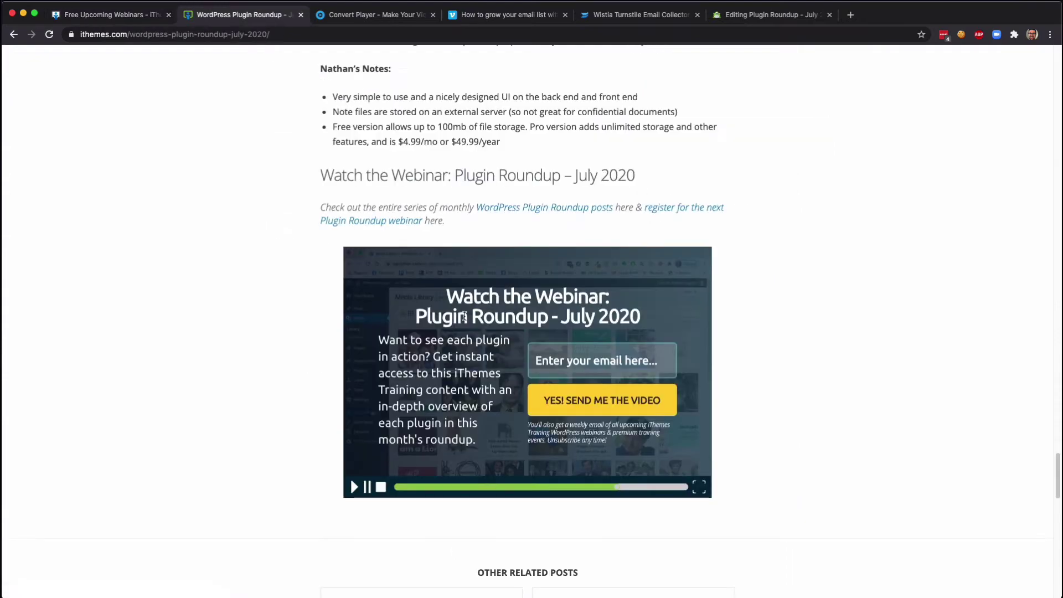
scroll(465, 317, up, 15)
scroll(465, 316, up, 20)
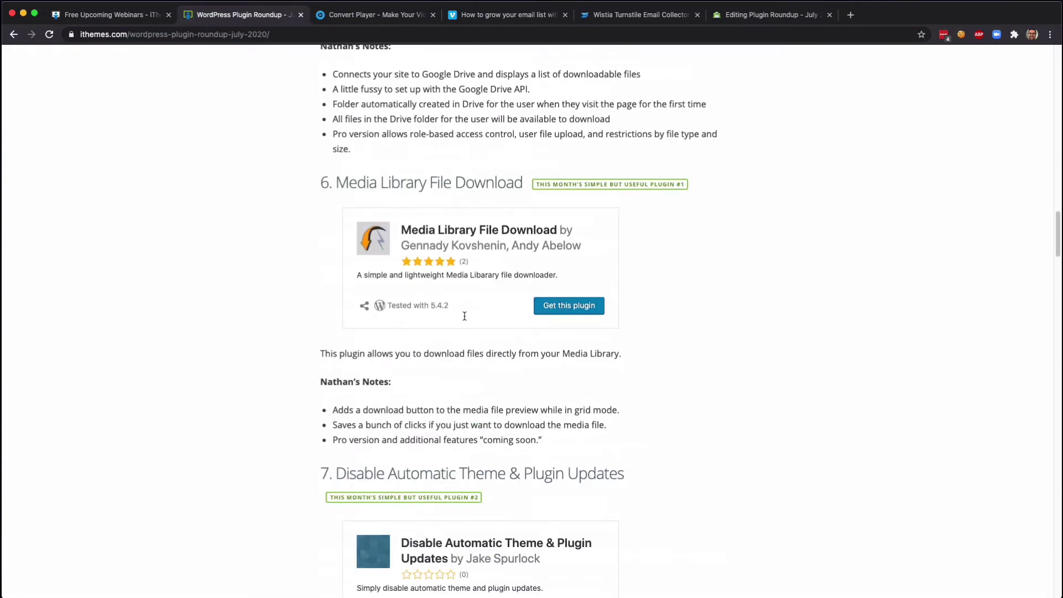
scroll(465, 316, down, 15)
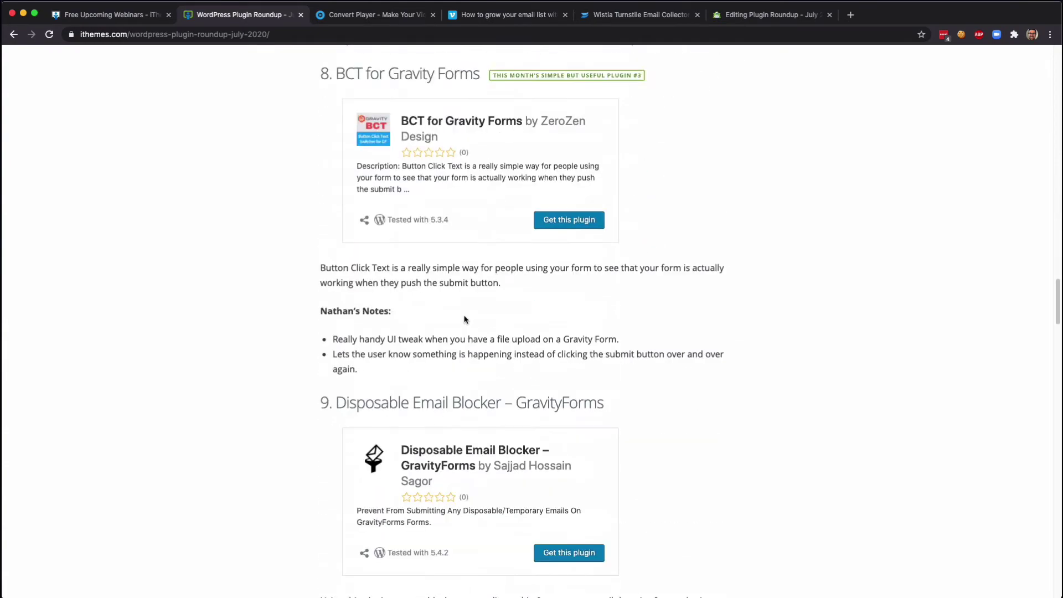
scroll(465, 319, down, 20)
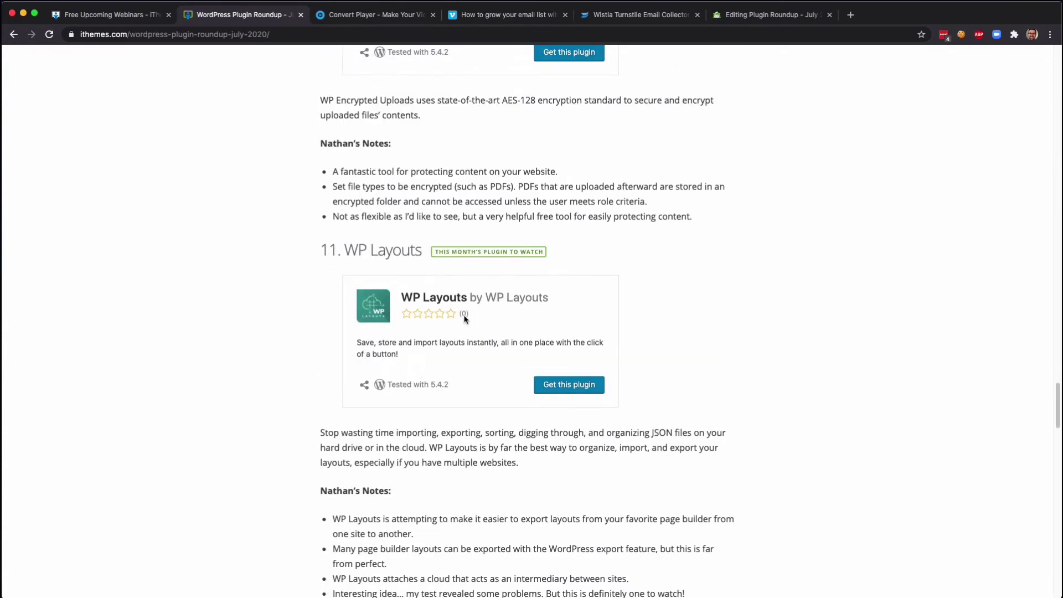
scroll(465, 320, down, 10)
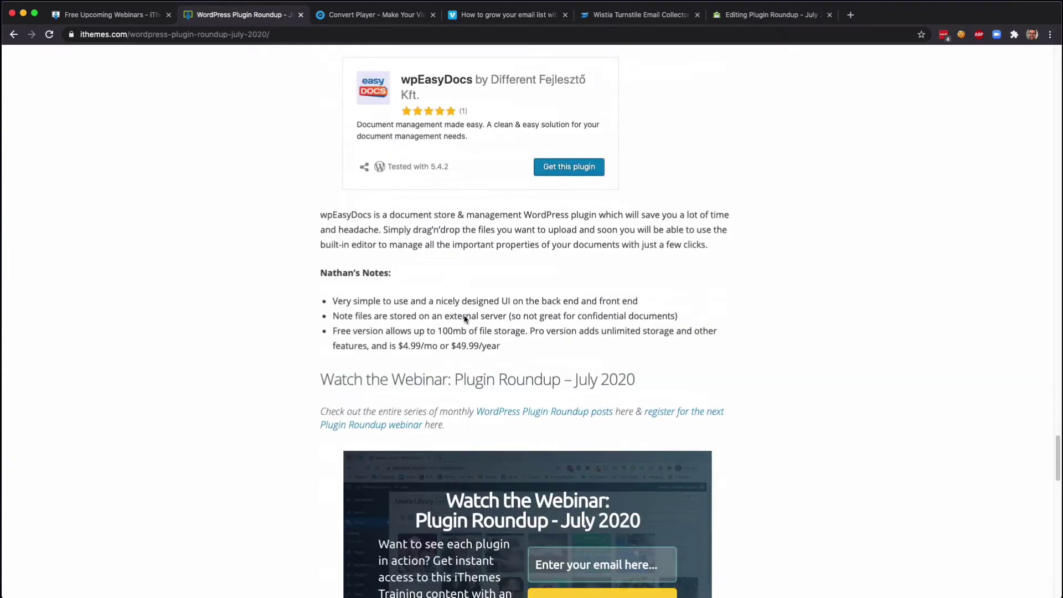
scroll(465, 320, down, 3)
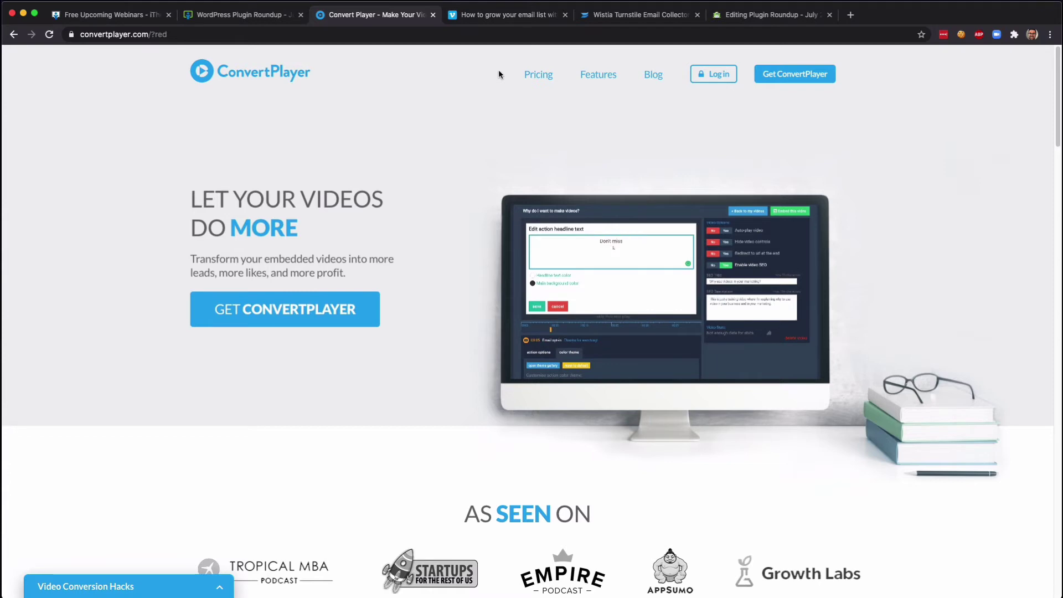
Open the Vimeo article on growing an email list and examine the section on capturing email addresses in the player
click(480, 16)
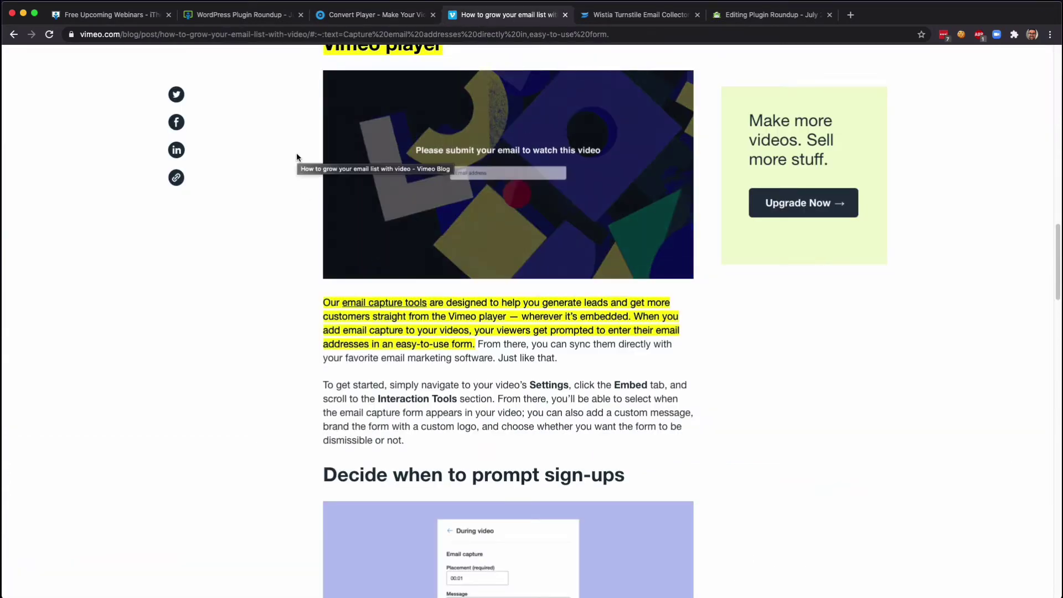
click(266, 269)
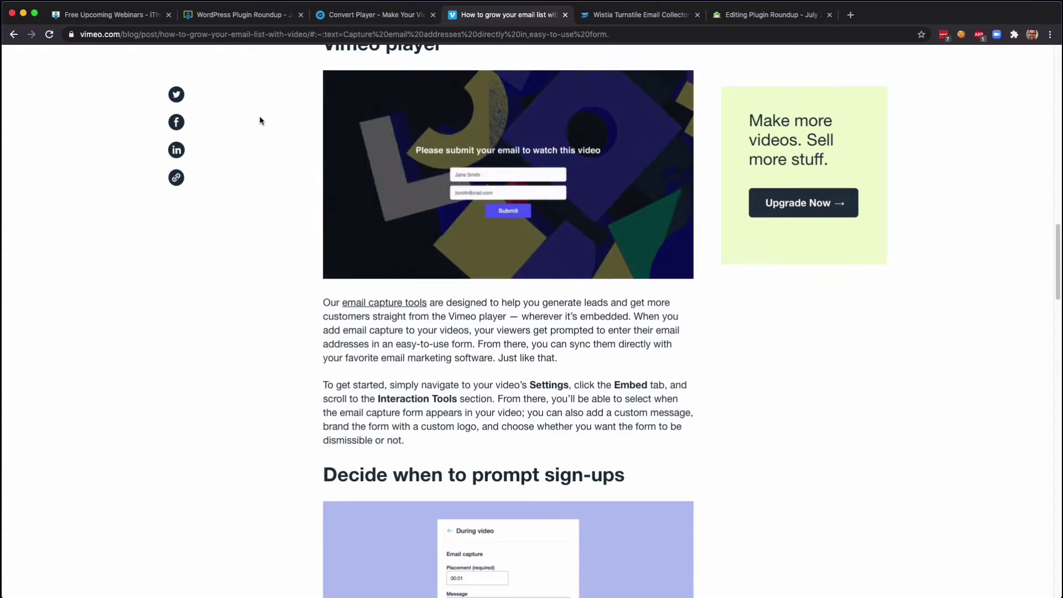
scroll(521, 195, up, 2)
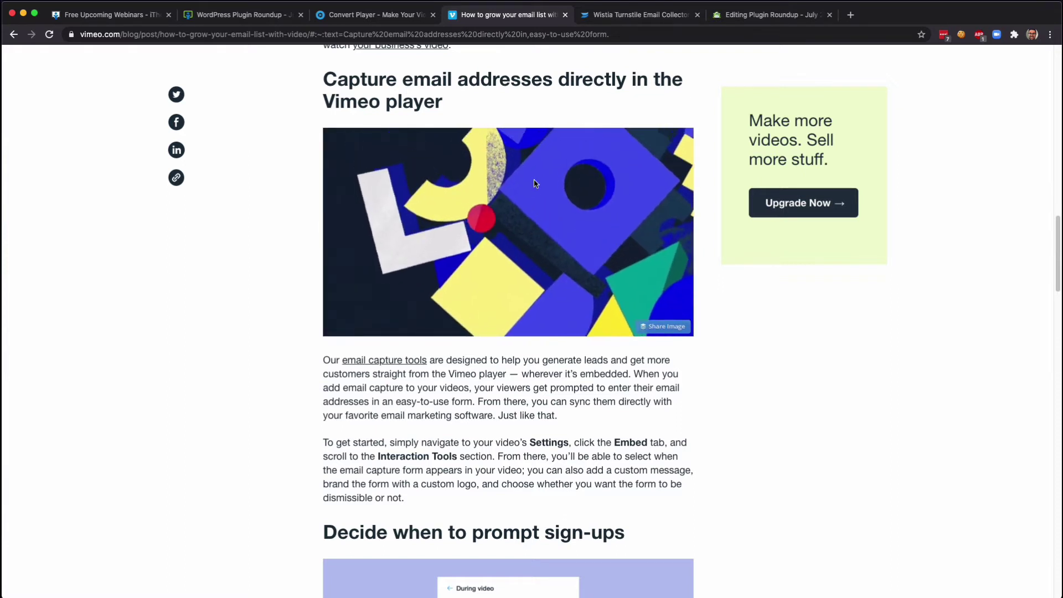
Open the Wistia Turnstile page and examine its lead generation headline and the sample email form over a video
click(625, 17)
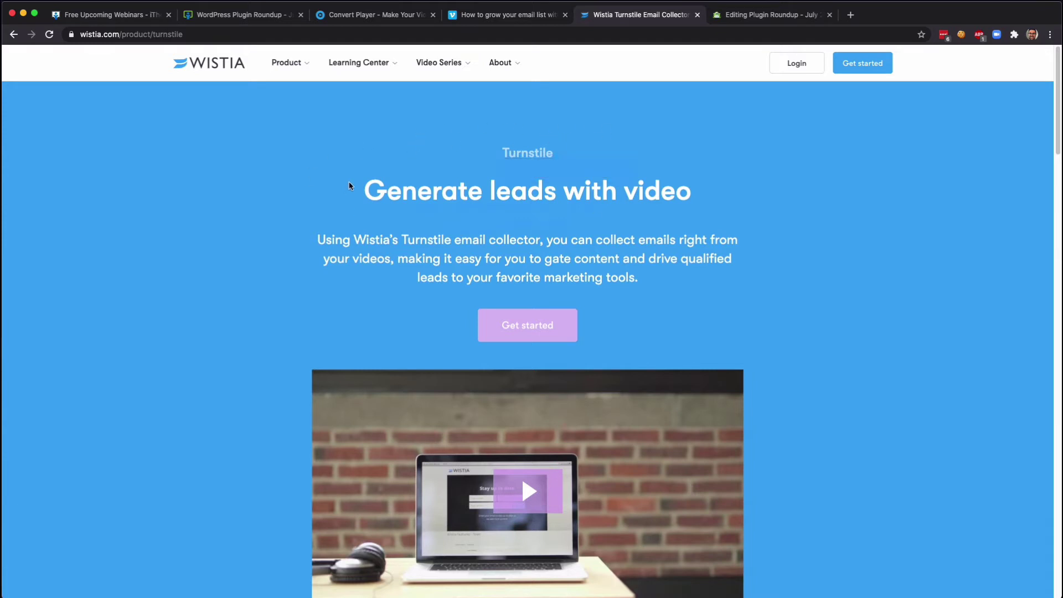
drag(356, 197, 747, 187)
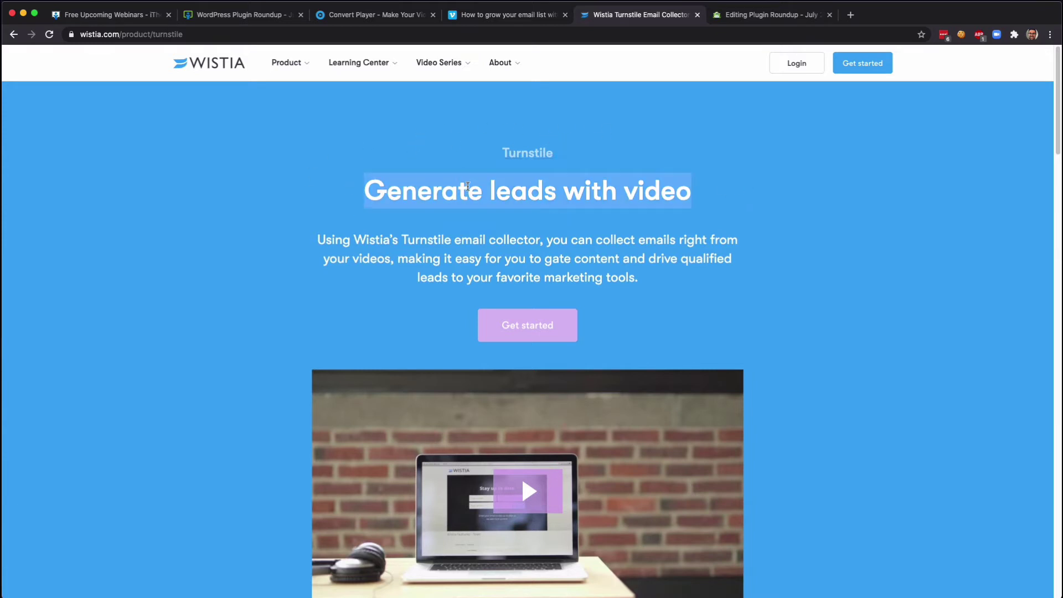
scroll(501, 214, down, 5)
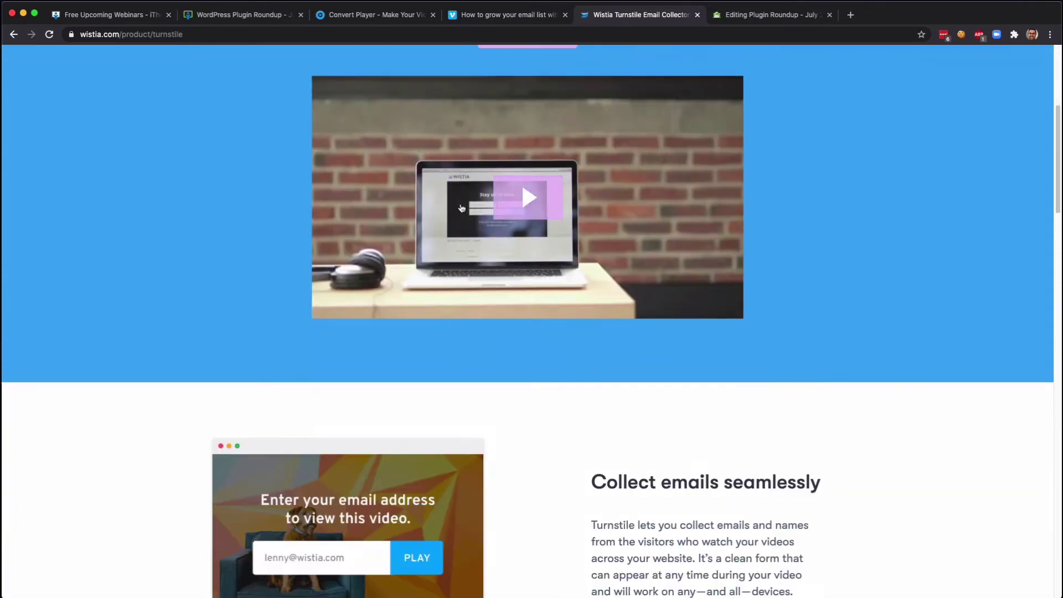
scroll(461, 209, down, 3)
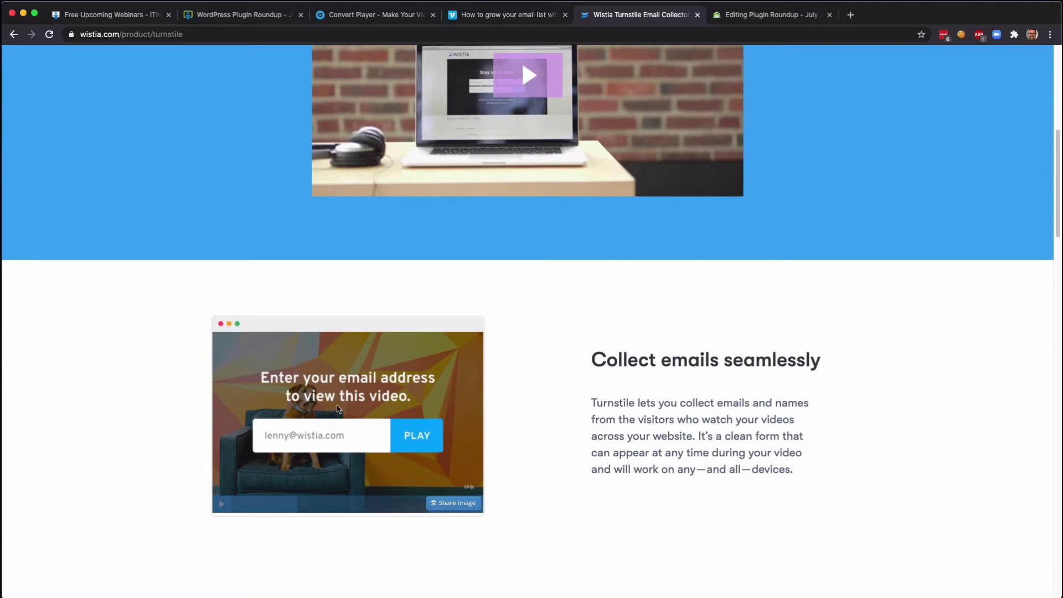
scroll(476, 426, down, 3)
scroll(477, 426, down, 10)
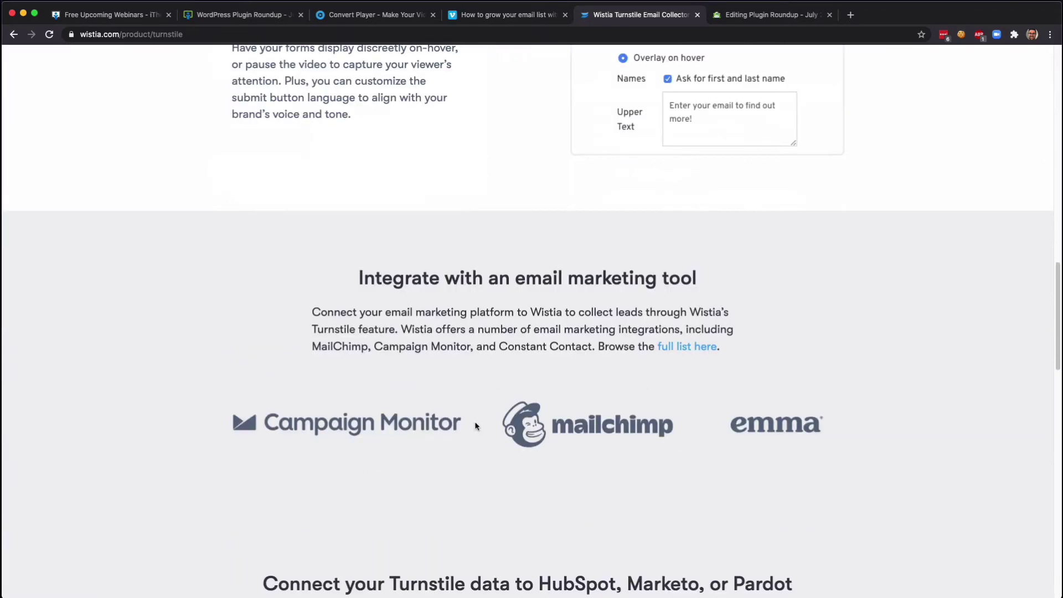
scroll(476, 426, down, 3)
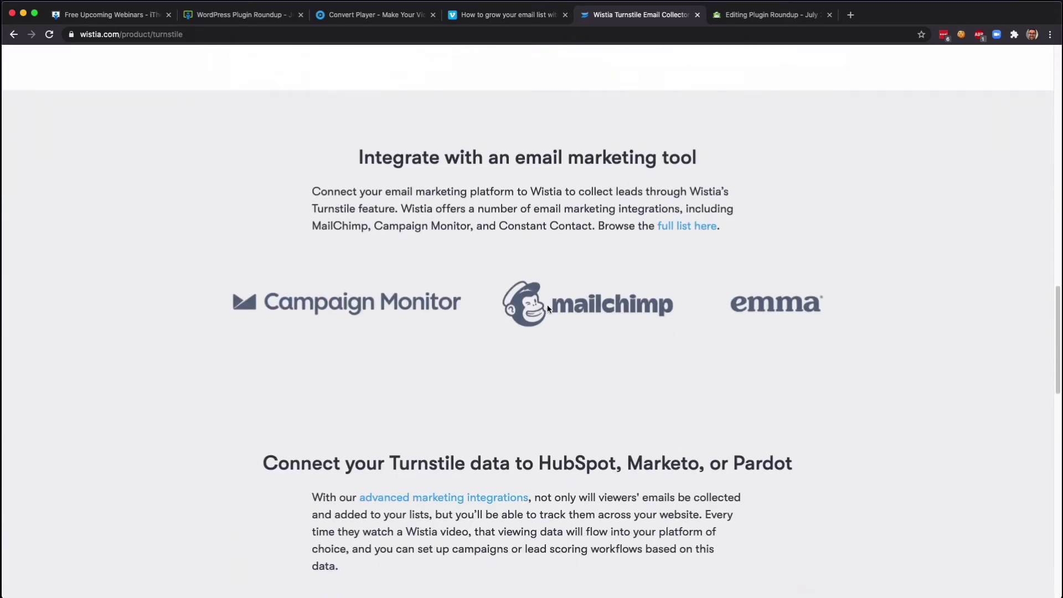
scroll(589, 369, down, 8)
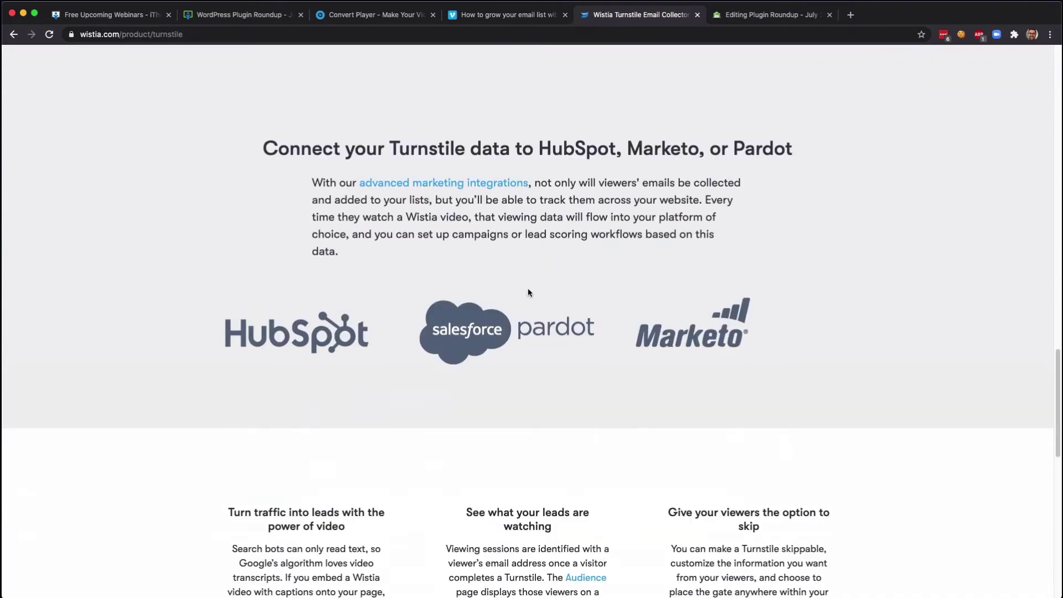
scroll(568, 294, up, 4)
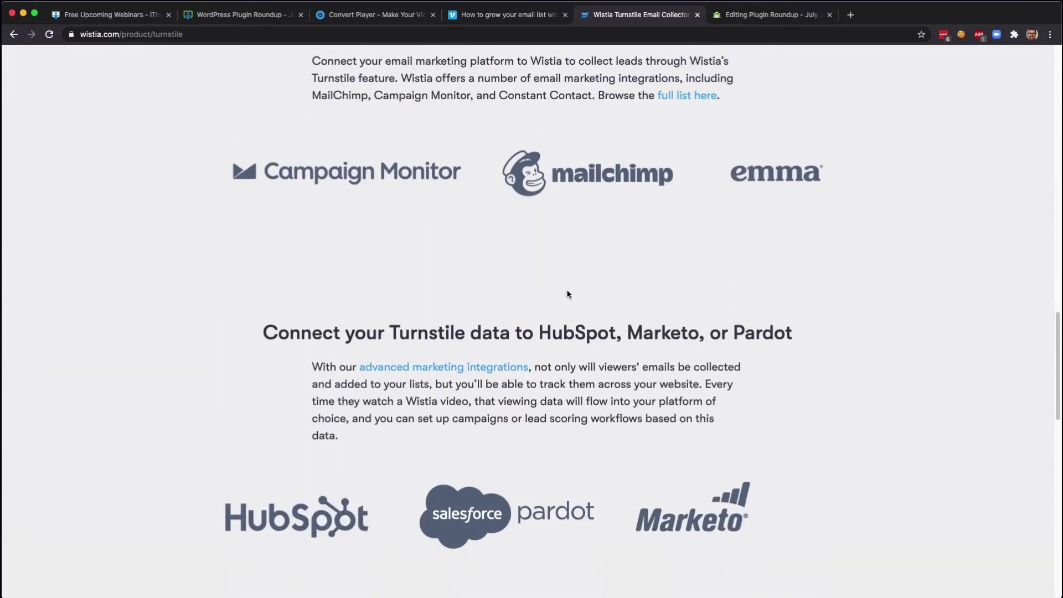
scroll(567, 294, up, 10)
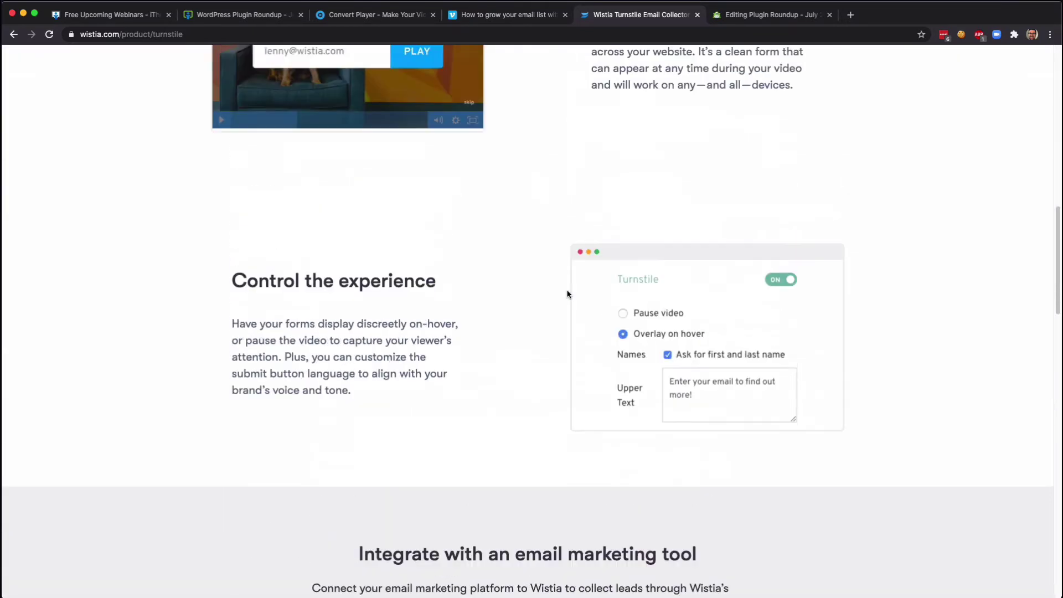
scroll(567, 294, up, 4)
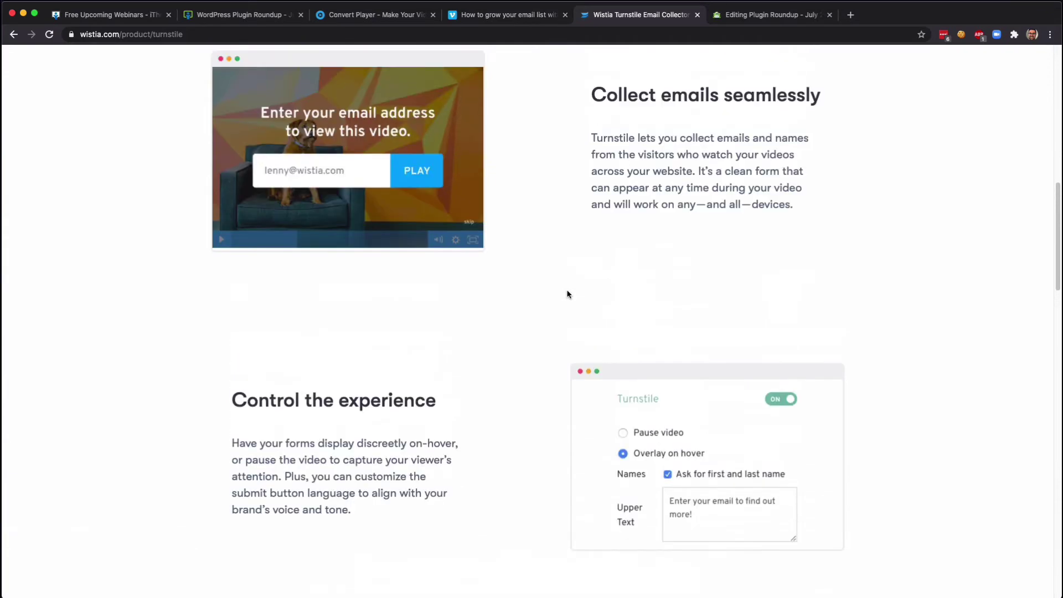
mouse_move(338, 268)
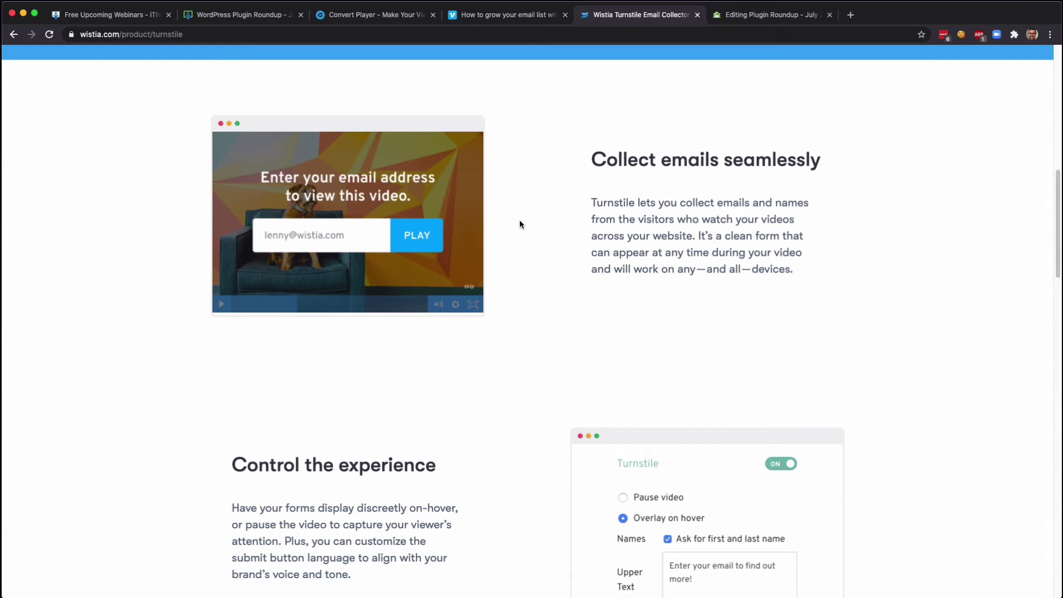
Return to the July 2020 roundup post and submit the webinar video's opt-in form with a saved e-mail address
key(super+2)
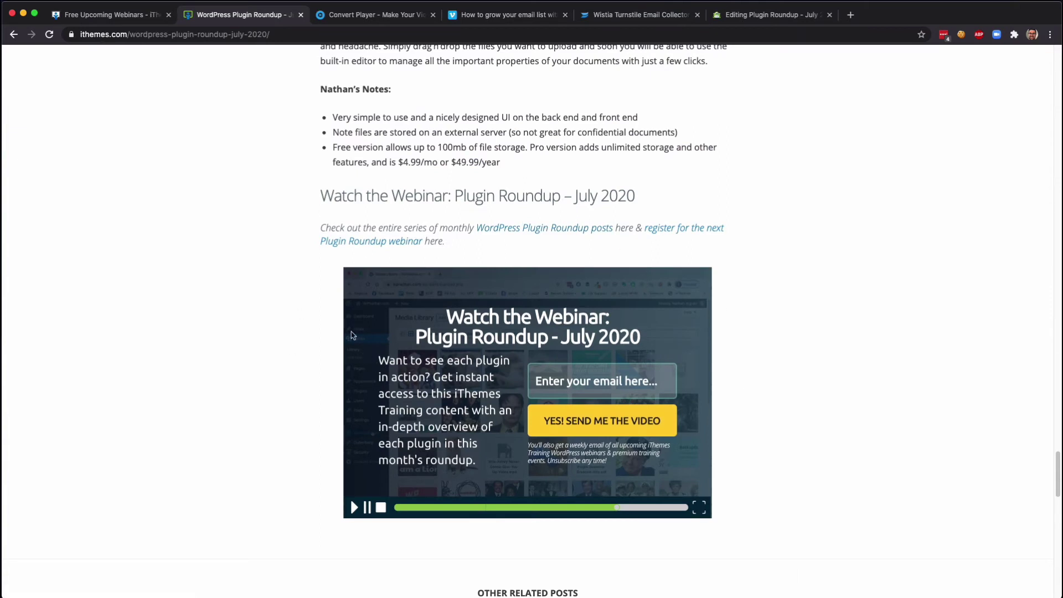
scroll(275, 265, down, 2)
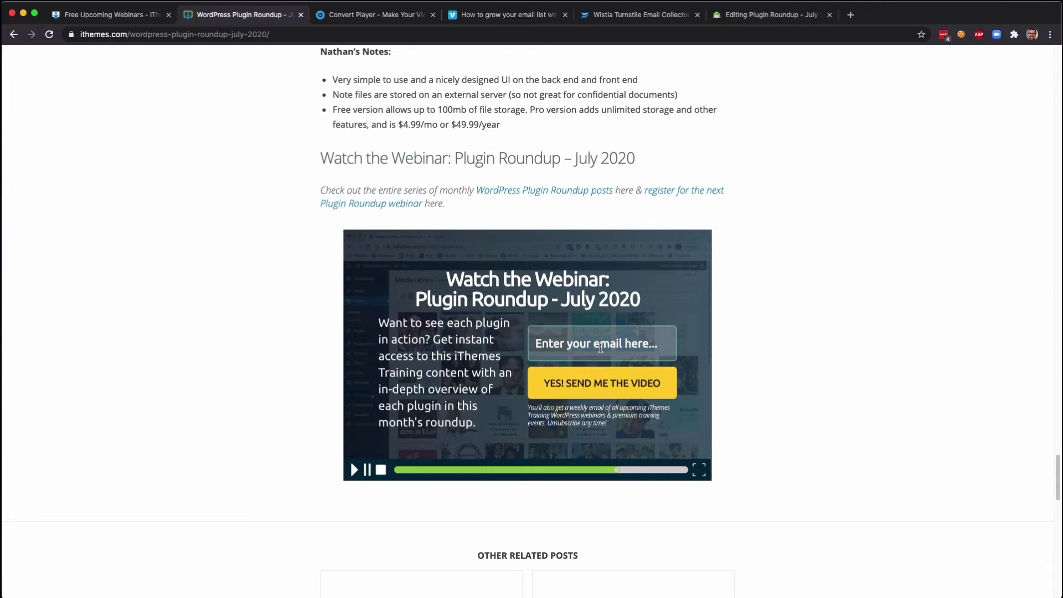
click(578, 345)
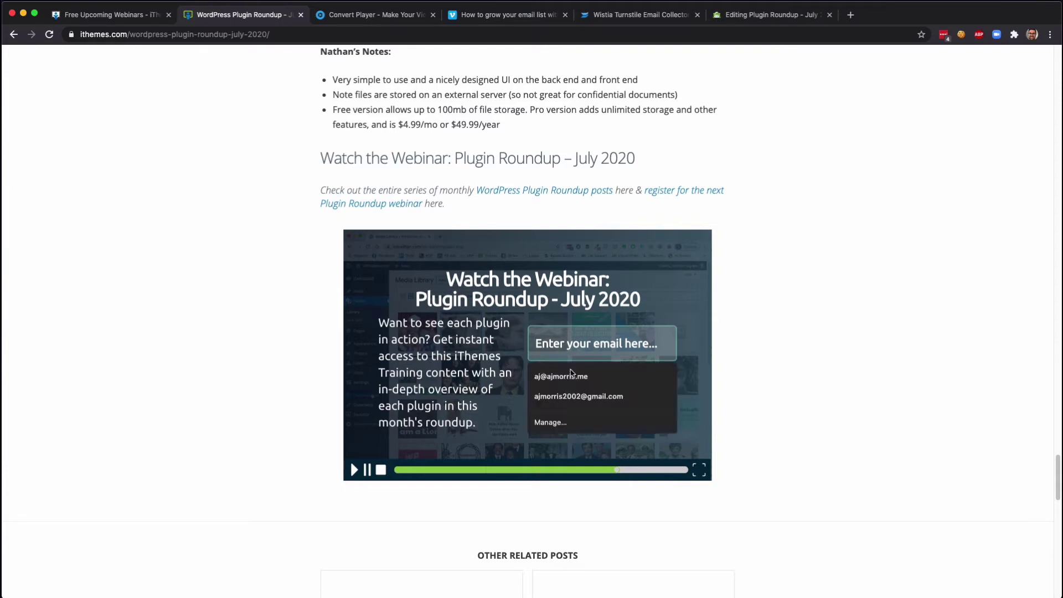
click(570, 375)
click(672, 379)
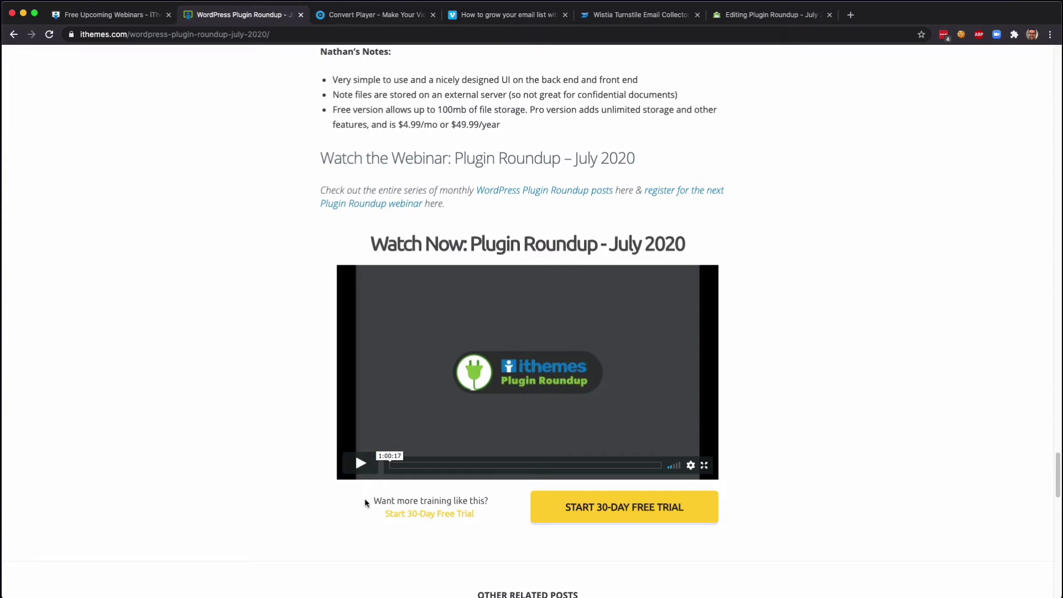
Follow the 30-day free trial offer below the video to examine the Monthly membership plan and return to the roundup post
drag(367, 502, 498, 499)
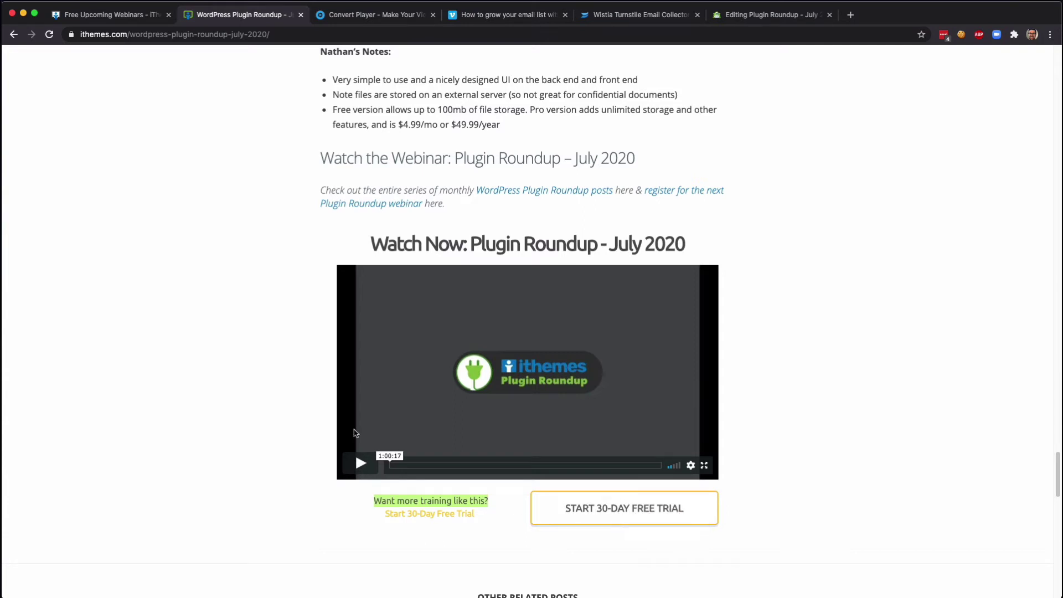
click(624, 508)
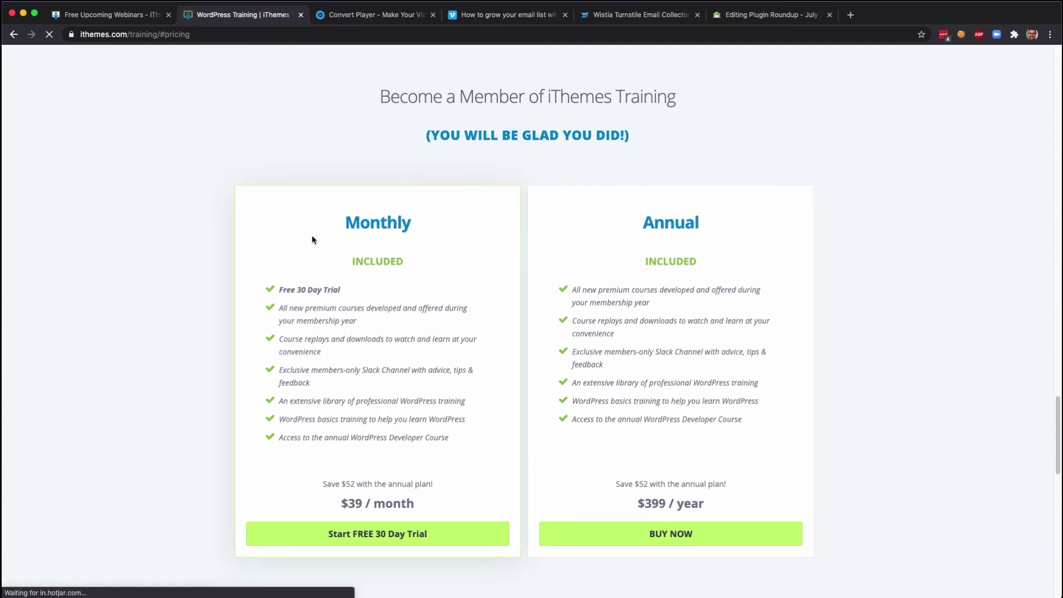
drag(321, 222, 428, 454)
click(456, 335)
click(14, 34)
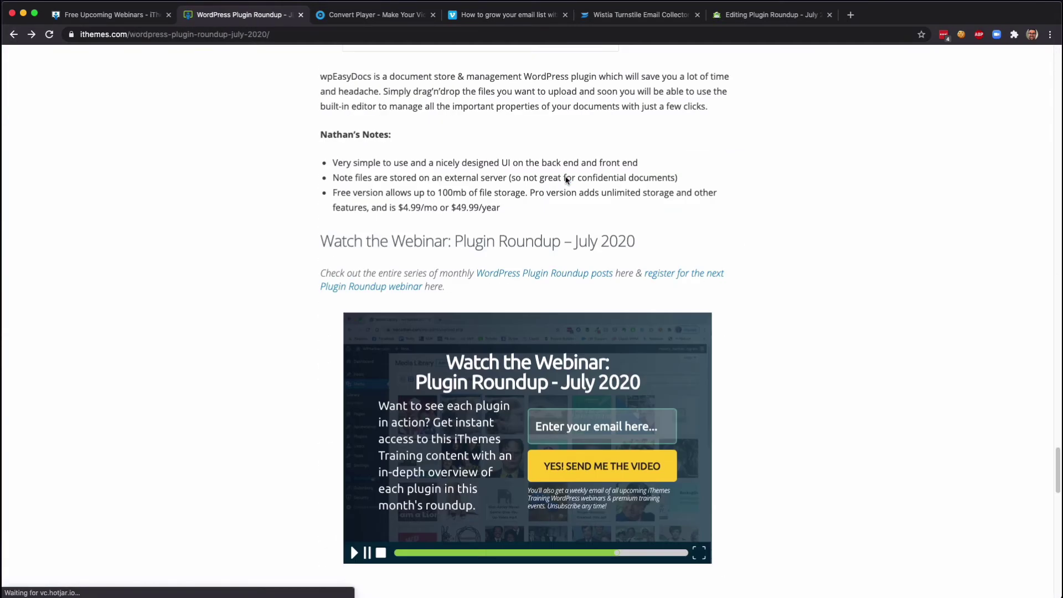
Look back through the listed plugins to the title and introduction of the July 2020 roundup post
scroll(566, 180, up, 20)
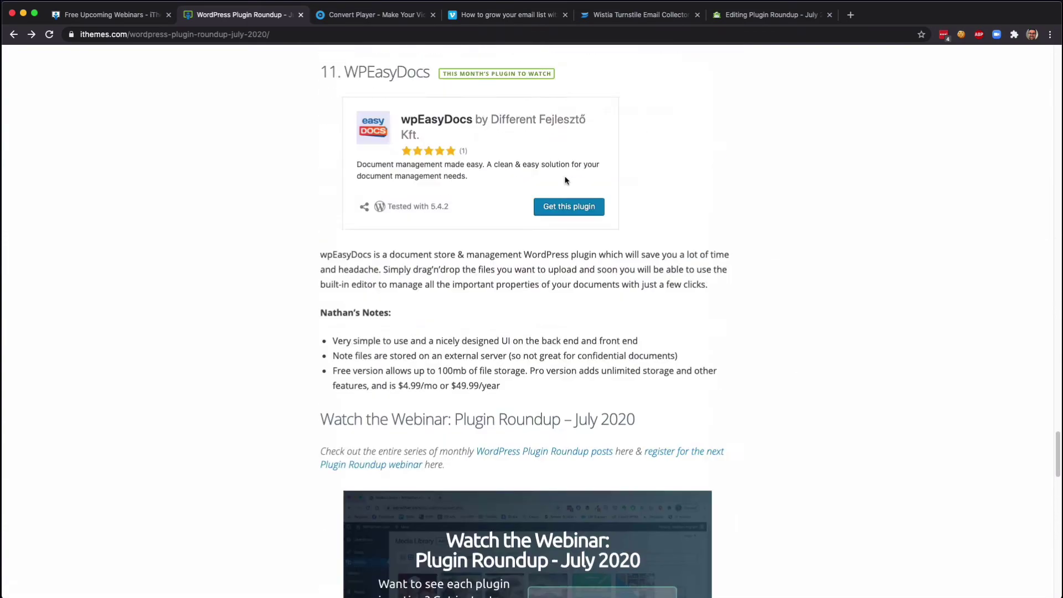
scroll(566, 180, up, 20)
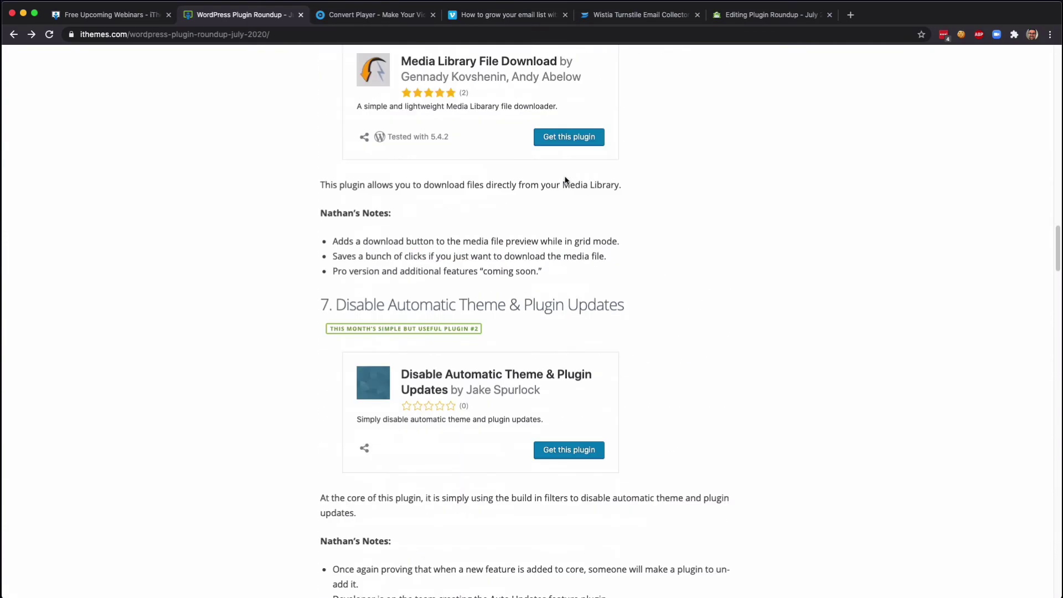
scroll(566, 180, up, 12)
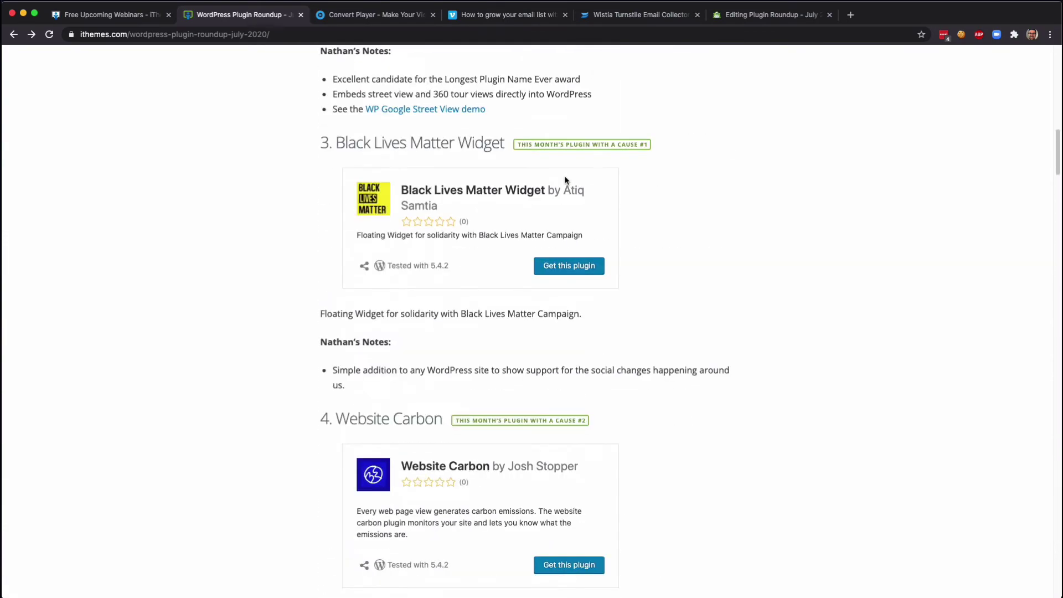
scroll(649, 171, up, 7)
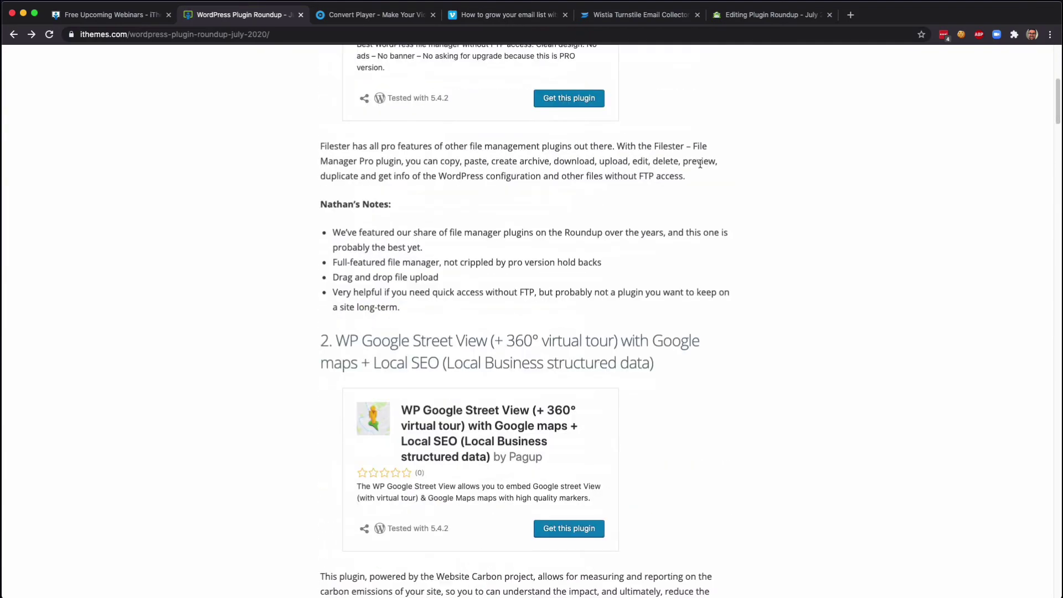
scroll(699, 168, up, 6)
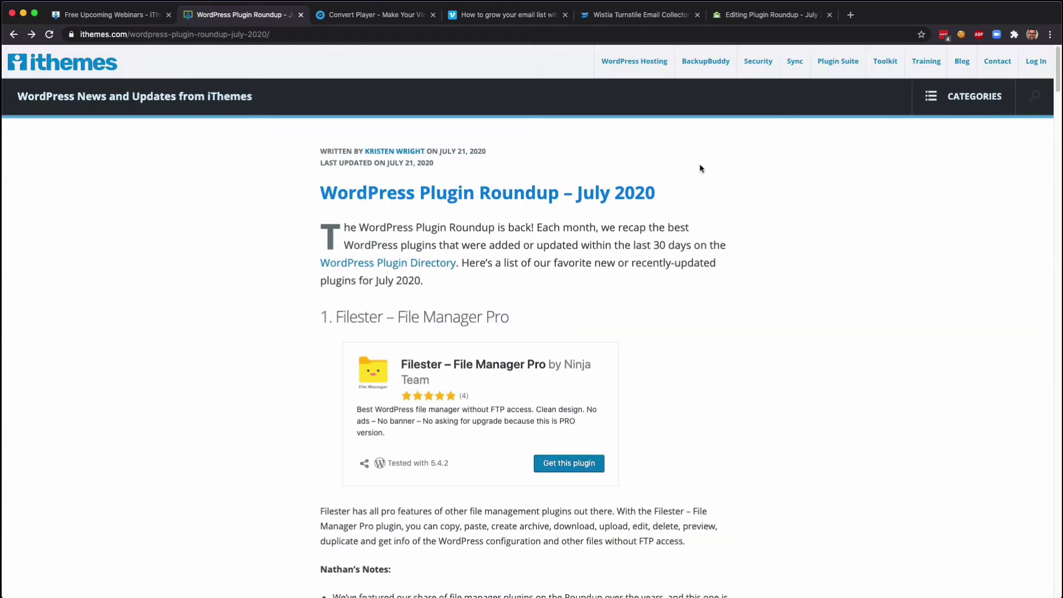
Look through the July 2020 roundup post's plugin list down to the gated webinar video's opt-in form
scroll(699, 168, down, 18)
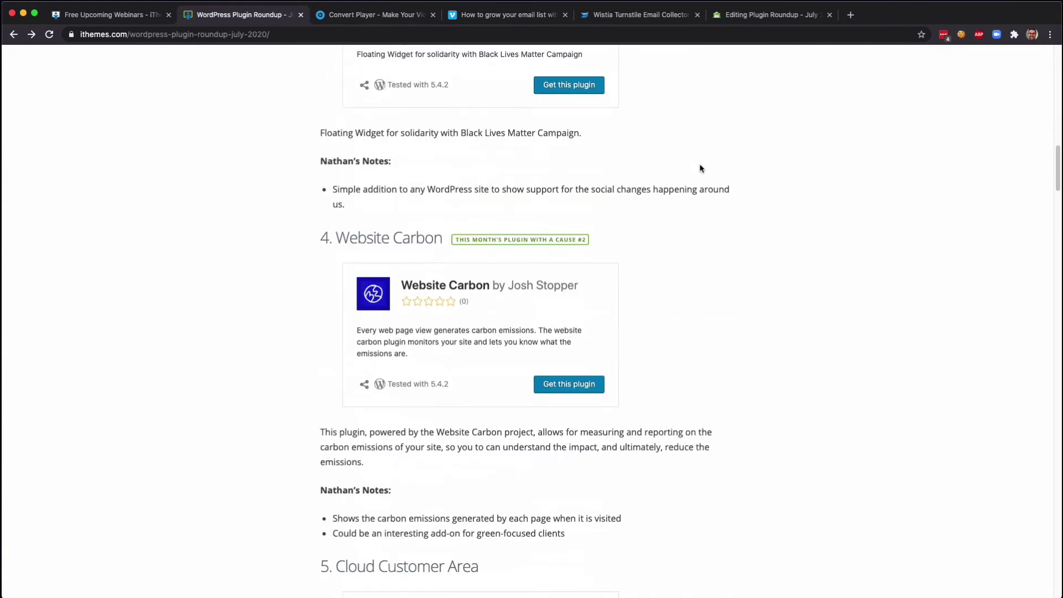
scroll(699, 168, down, 3)
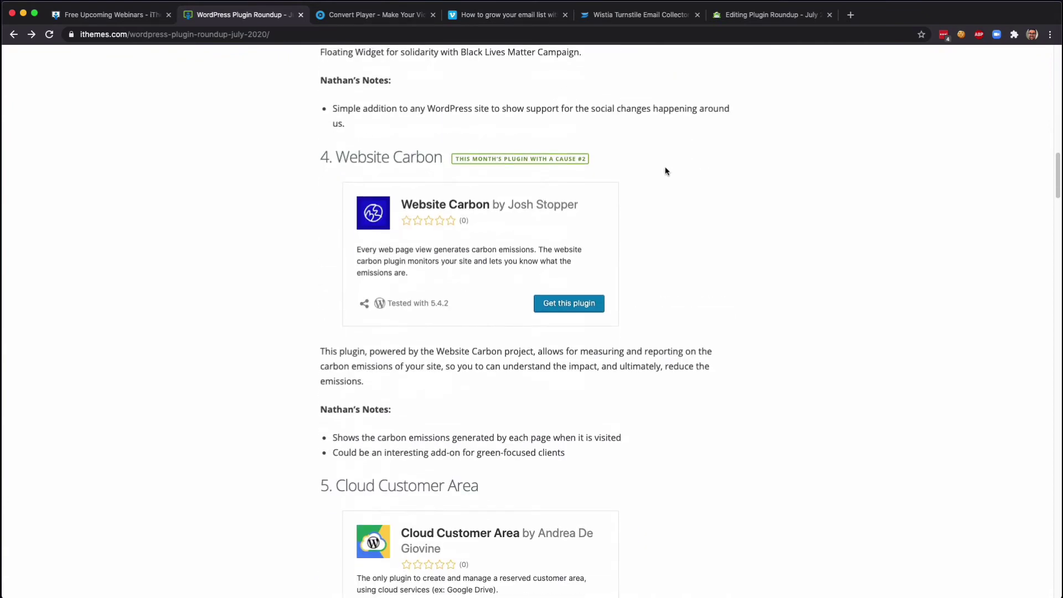
scroll(667, 171, down, 3)
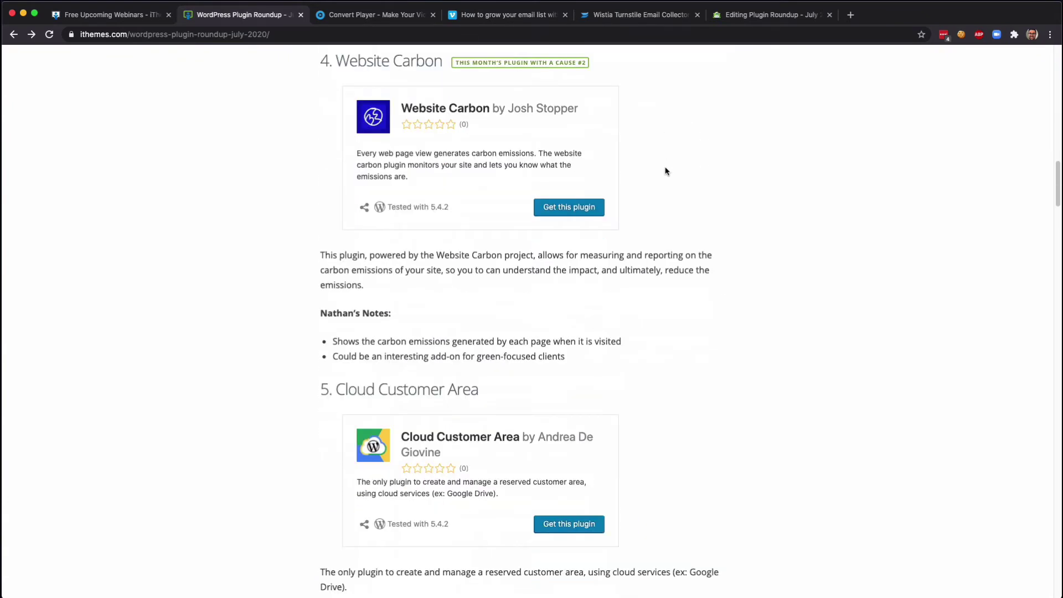
scroll(666, 171, down, 4)
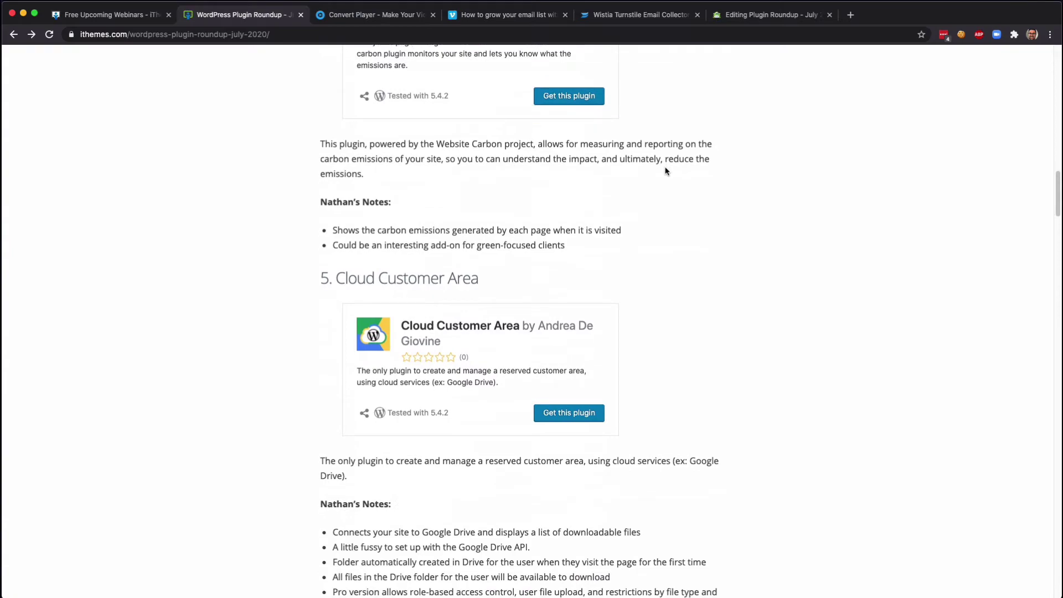
scroll(666, 171, down, 20)
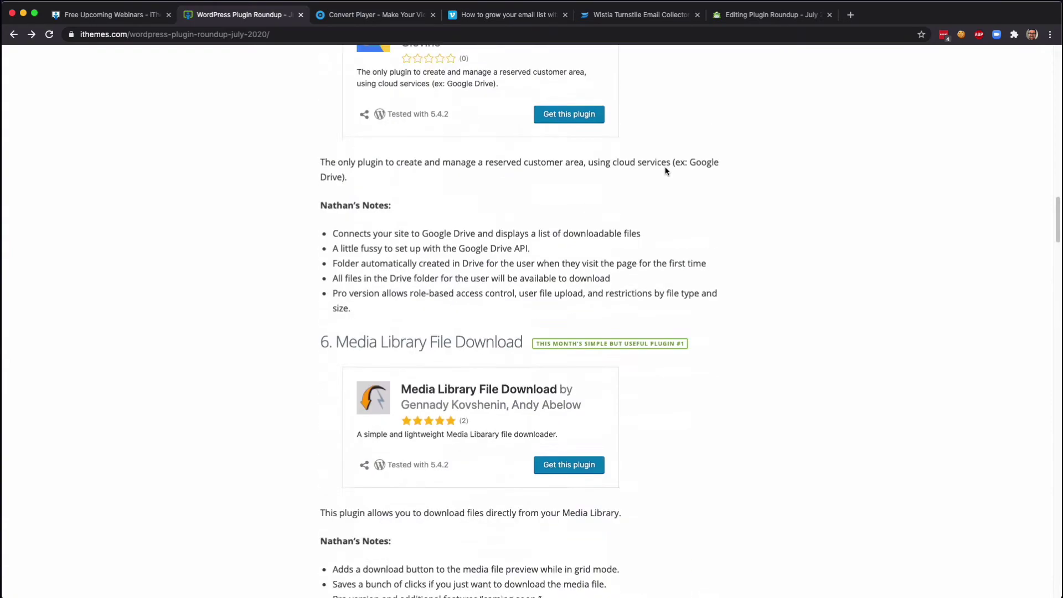
scroll(667, 171, down, 20)
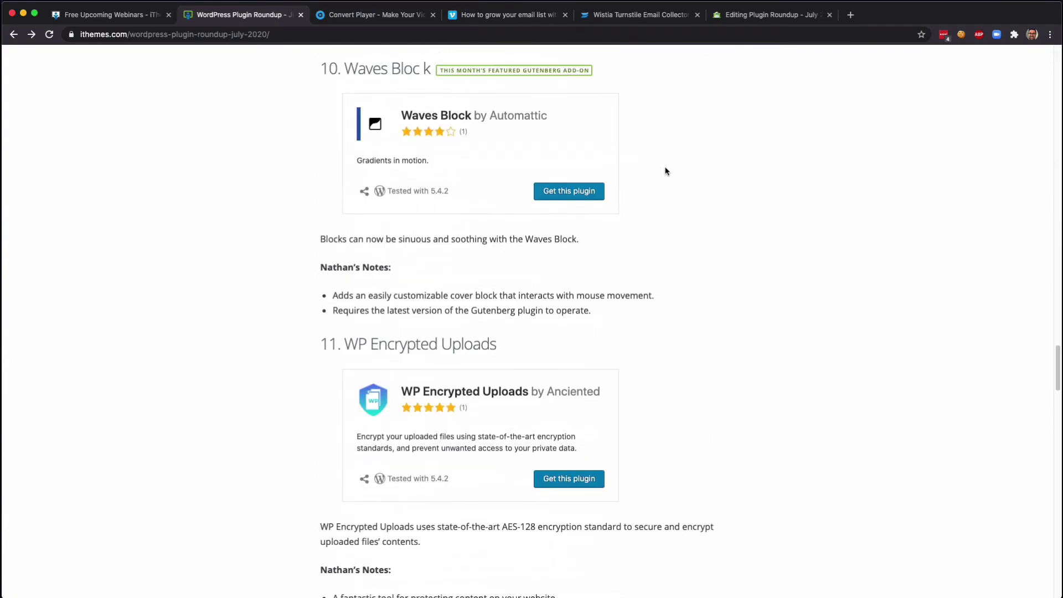
scroll(667, 171, down, 20)
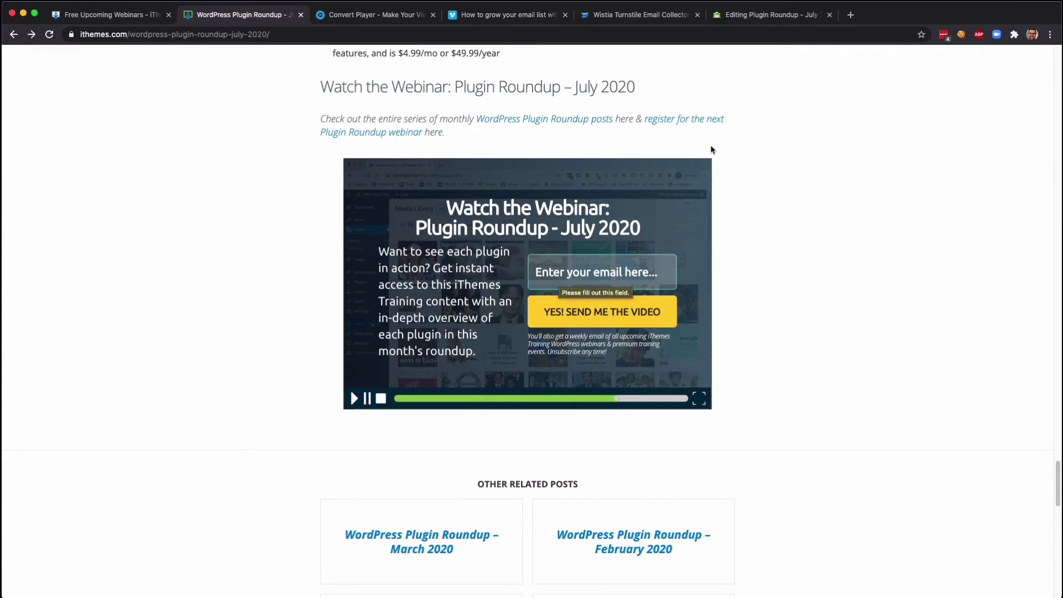
Switch to the OptinMonster editor for the Plugin Roundup - July 2020 campaign, exit its MailChimp integration settings and show the campaign design
click(744, 15)
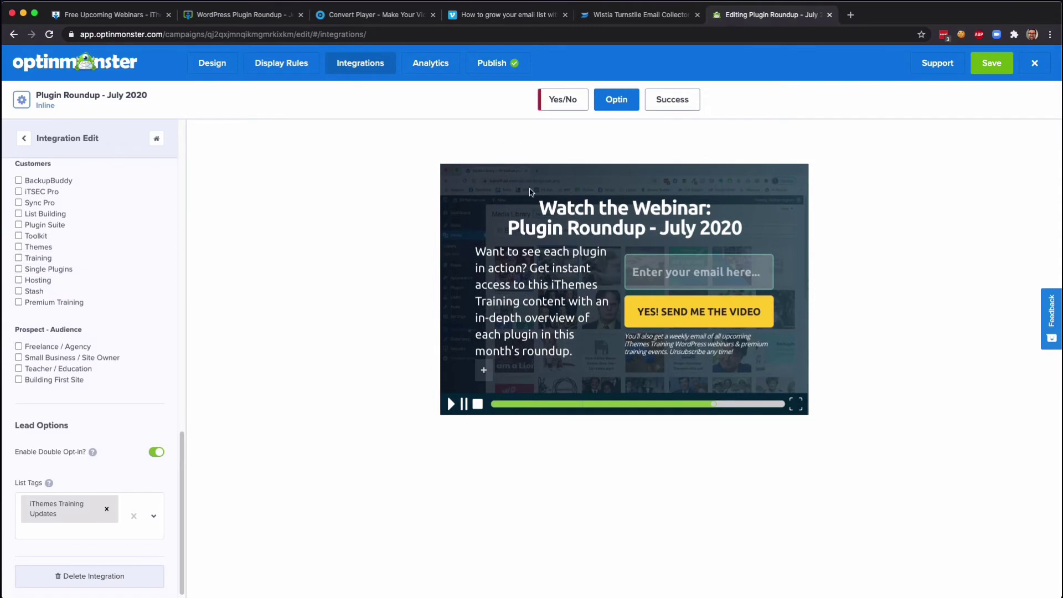
click(23, 138)
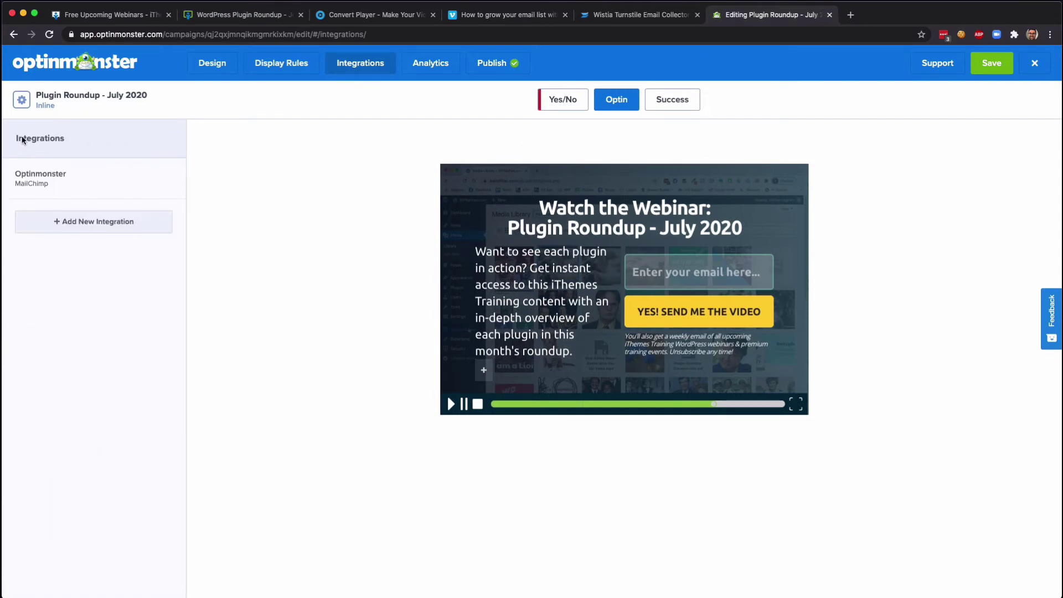
click(222, 63)
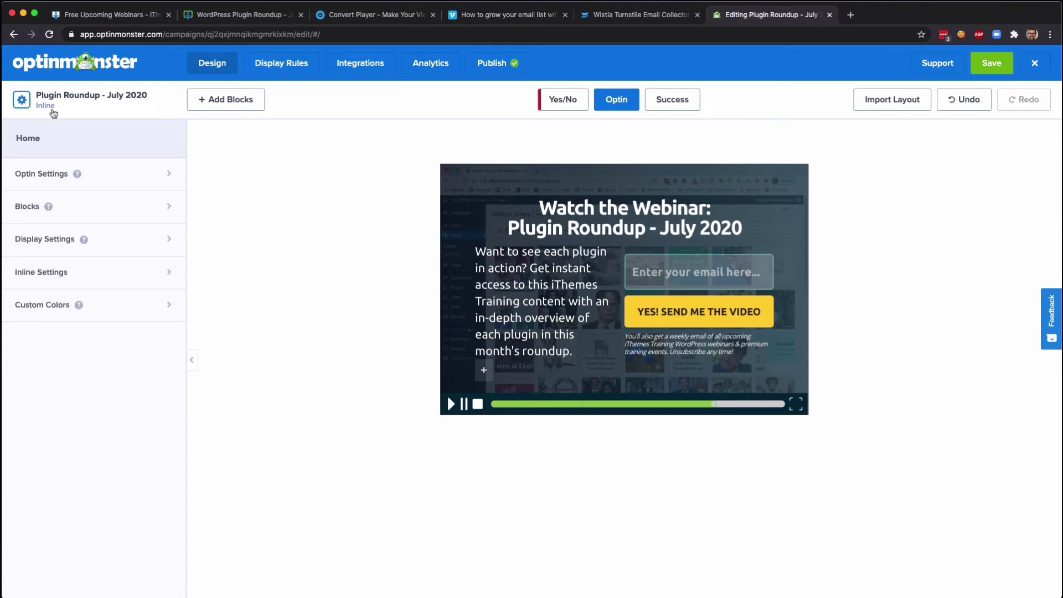
Compare the campaign's Yes/No, Optin and Success views, ending on the Optin view
click(566, 107)
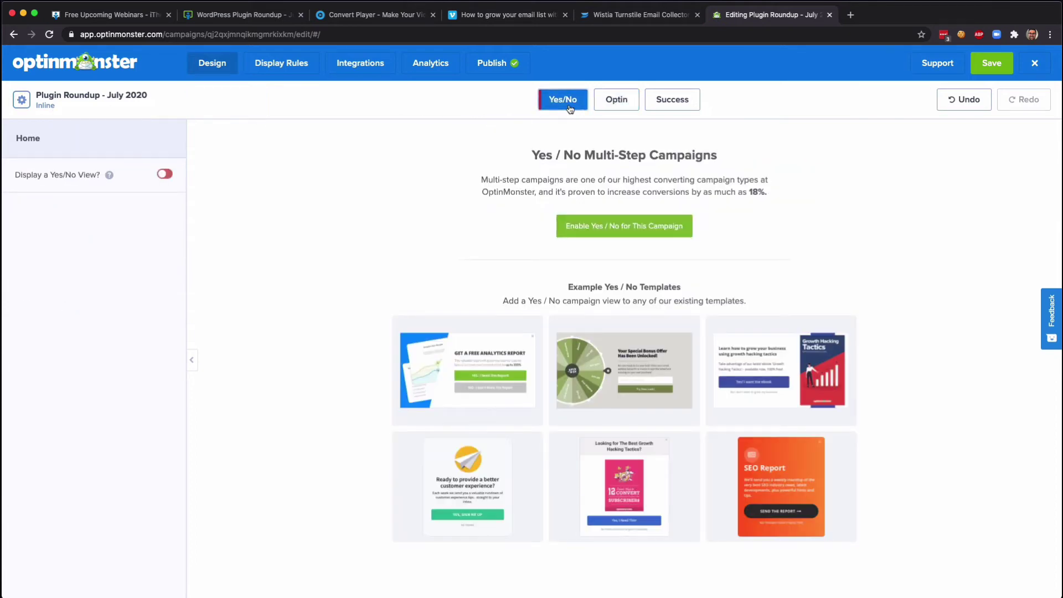
click(610, 107)
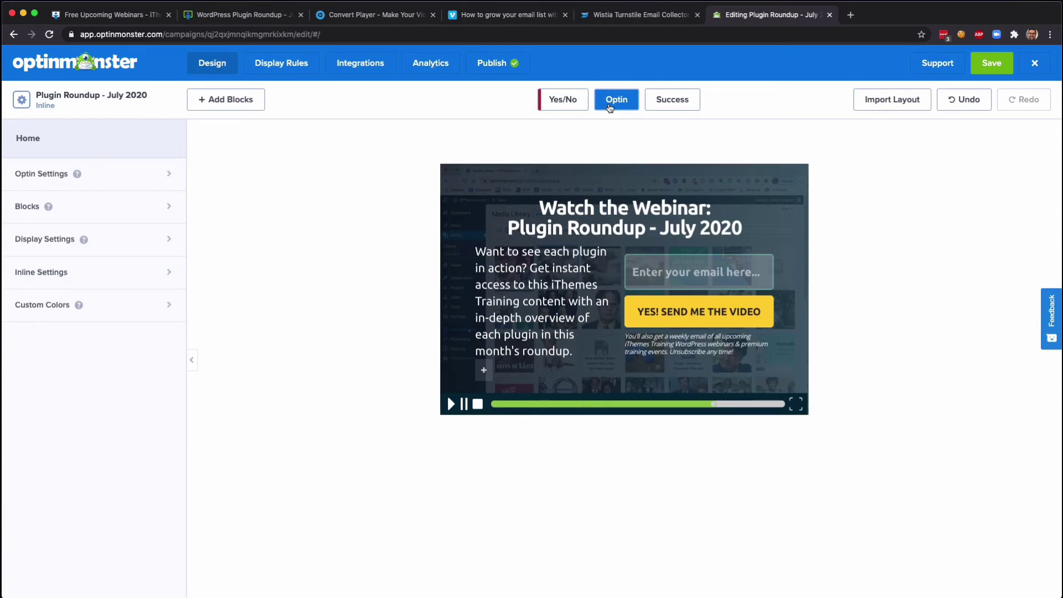
click(670, 103)
click(616, 102)
click(658, 101)
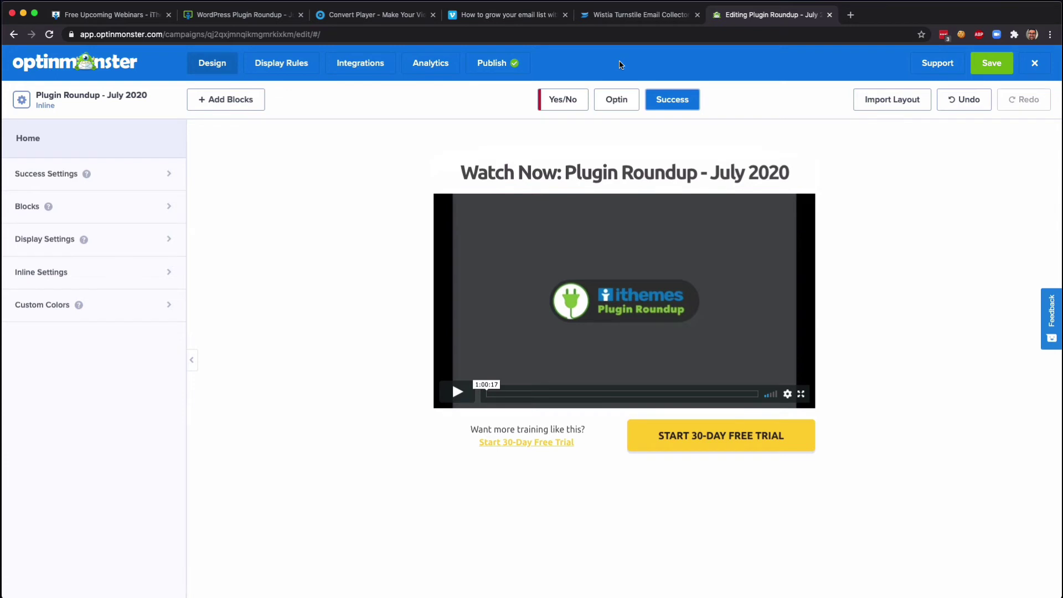
click(615, 102)
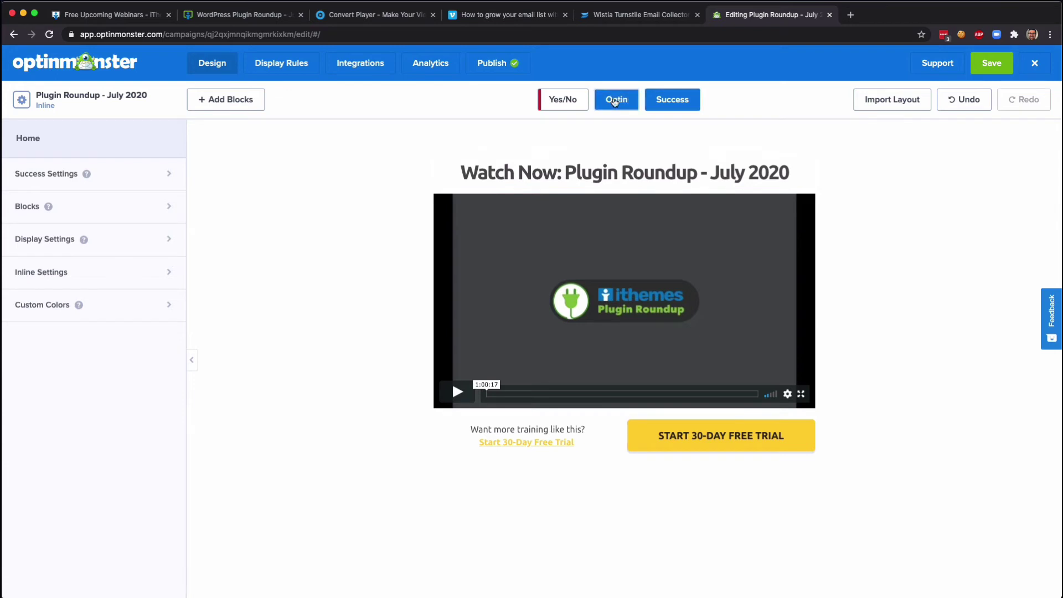
click(660, 104)
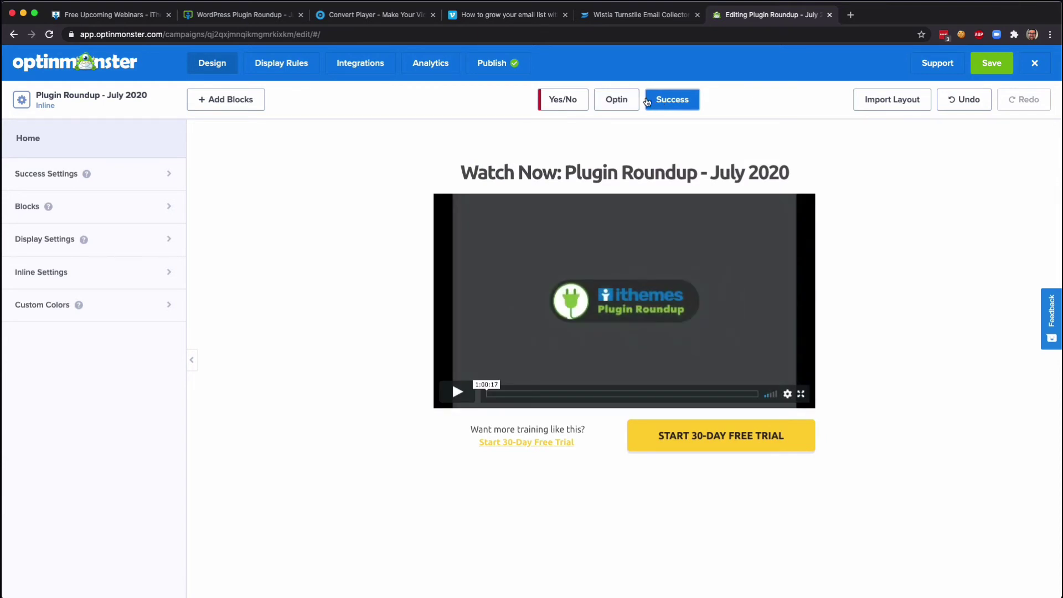
click(619, 101)
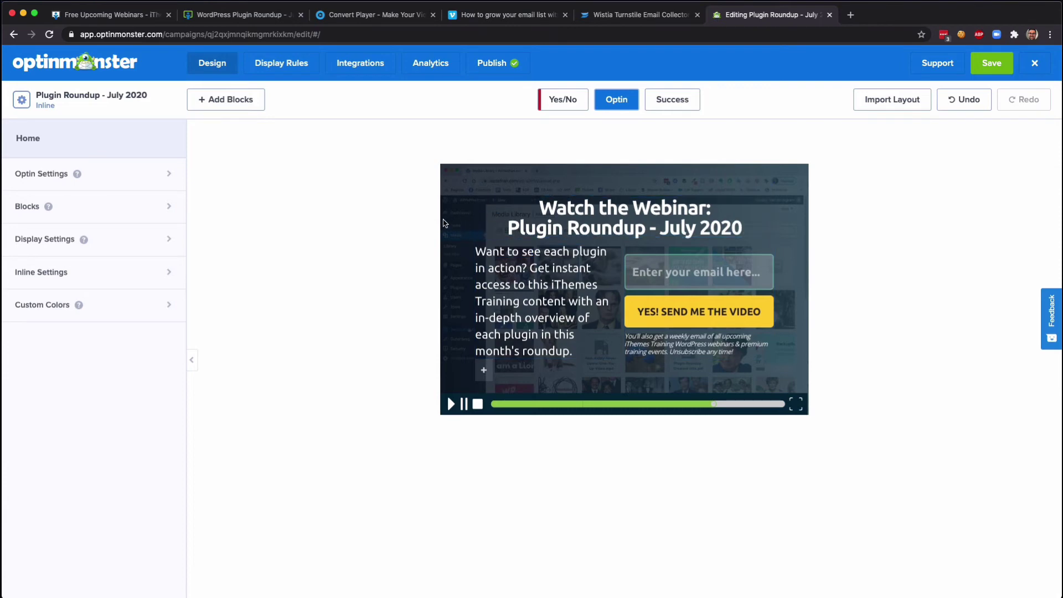
In the Optin view styles, replace the background image with the teal-to-purple gradient version from the image library
click(139, 177)
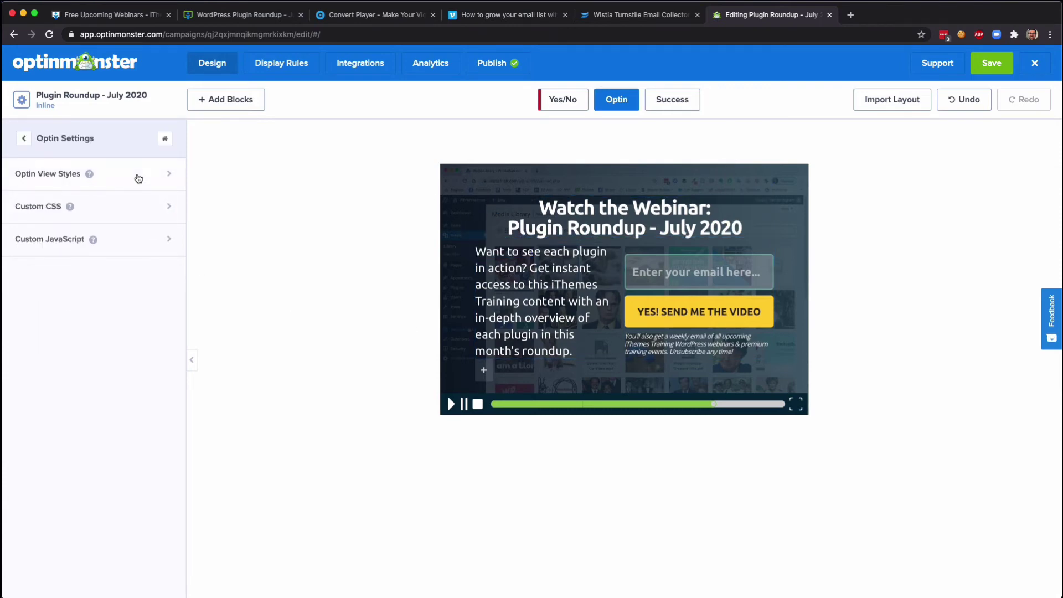
click(24, 144)
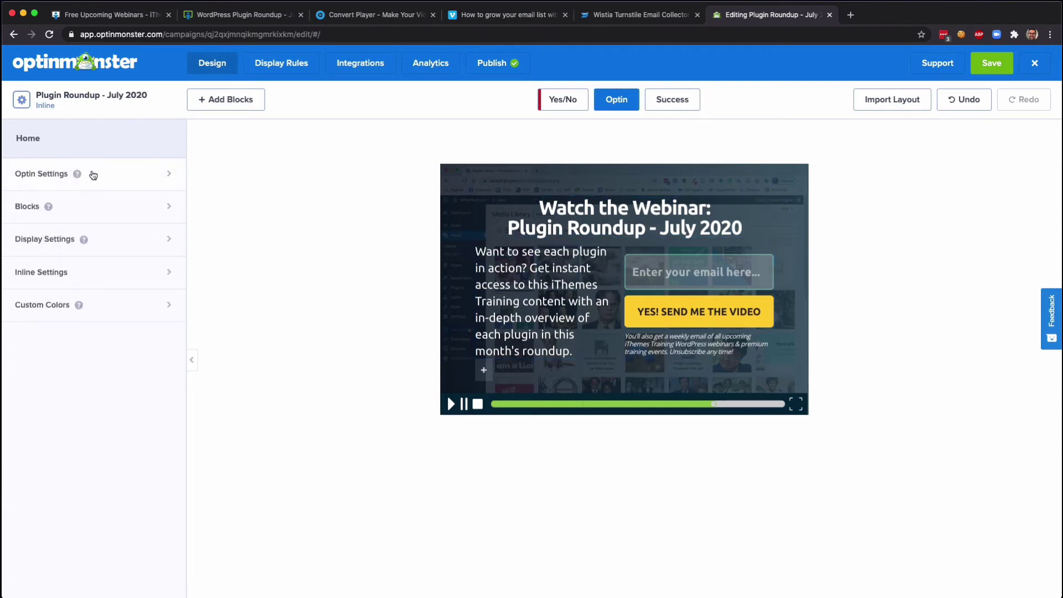
click(138, 178)
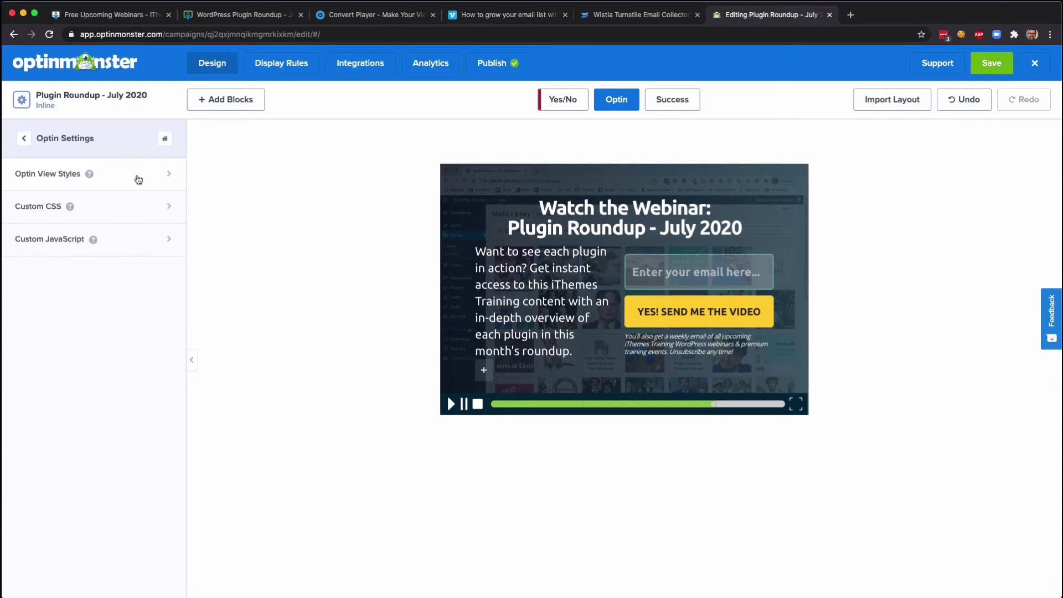
click(56, 176)
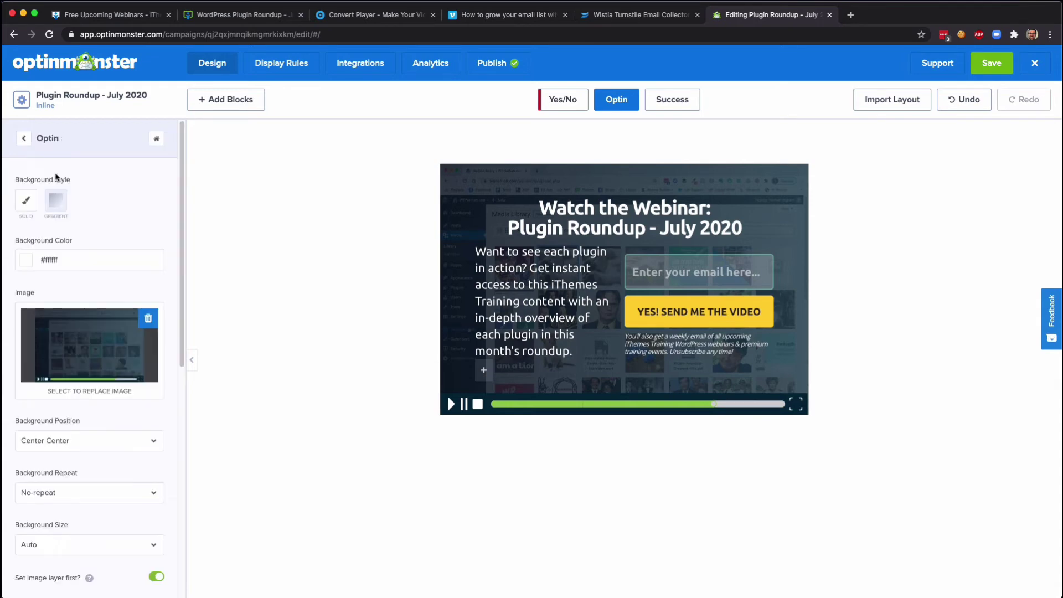
click(71, 348)
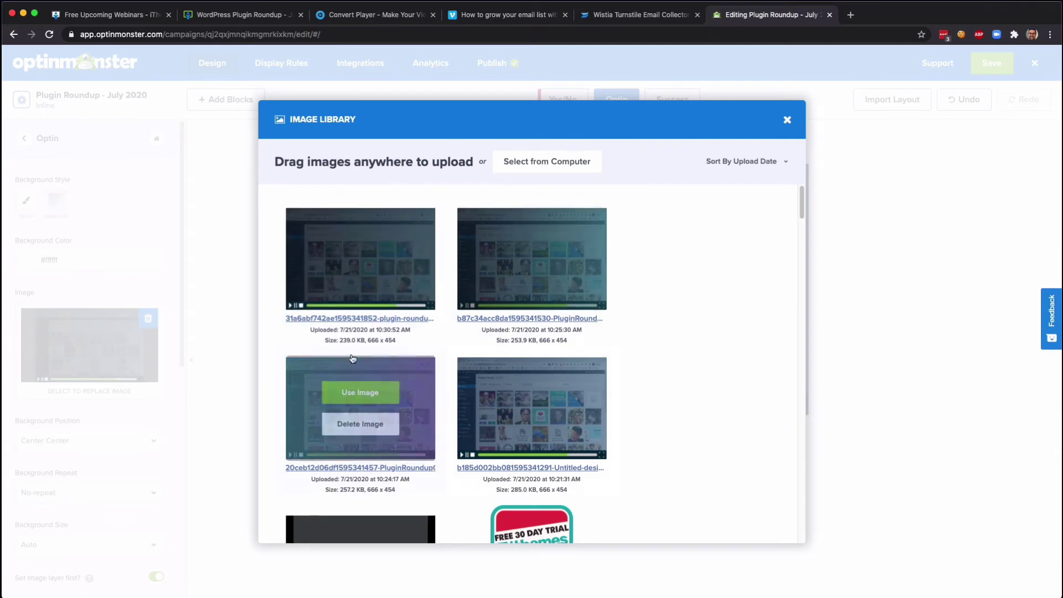
click(337, 391)
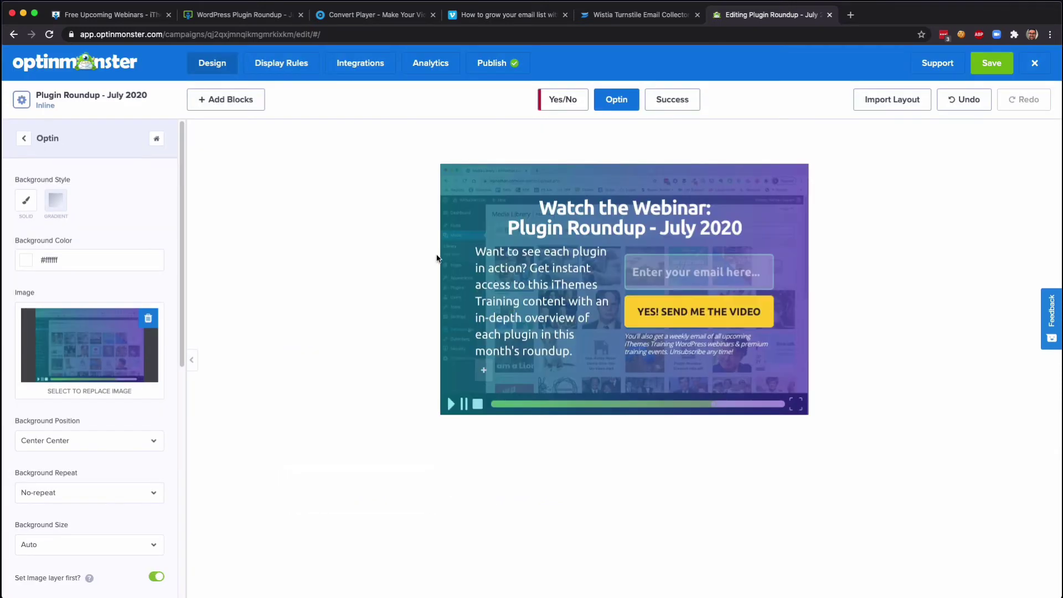
Restore the dark plugin-roundup-optin.png from the image library as the Optin view's background image
click(103, 344)
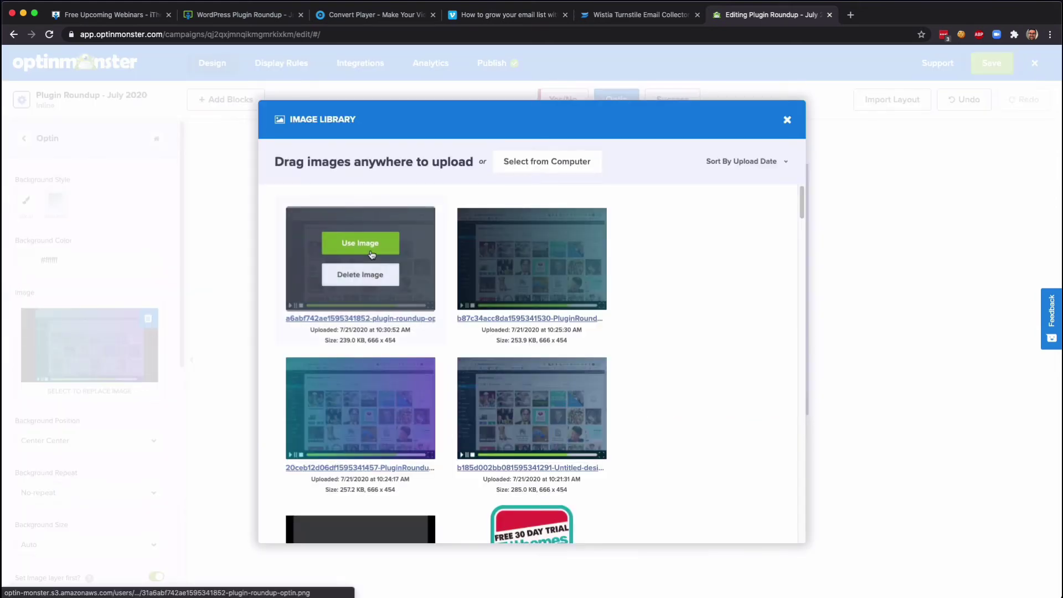
click(372, 254)
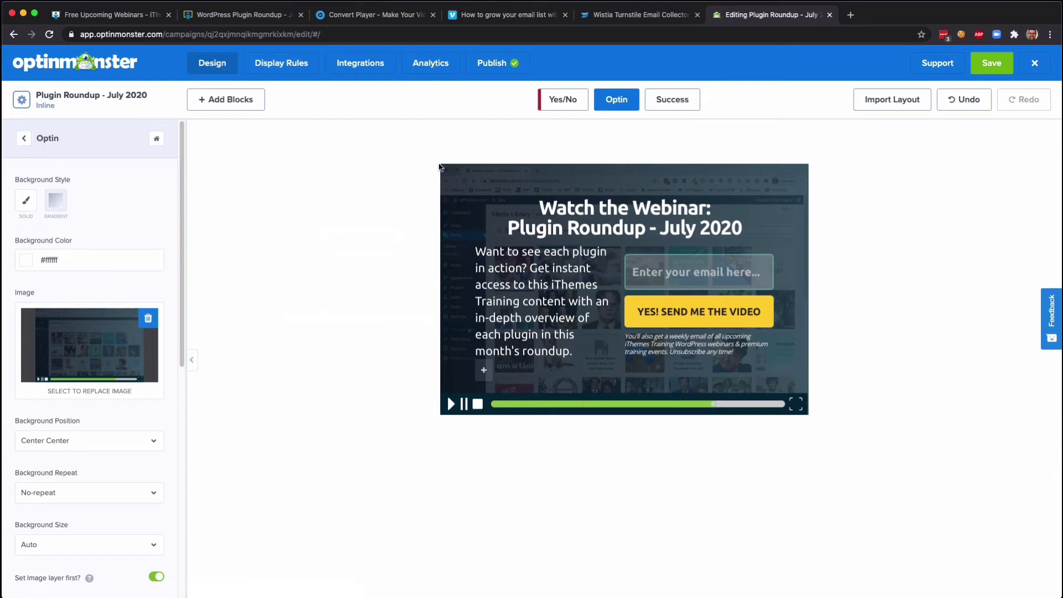
Examine the Success view's heading text settings and the video element's hosted Vimeo URL
mouse_move(478, 206)
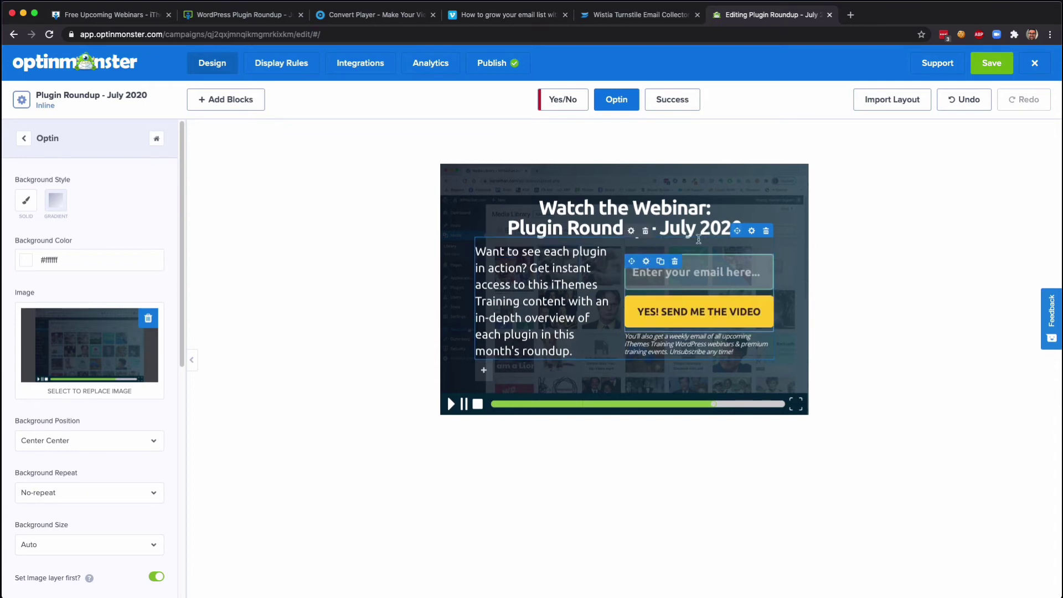
click(667, 108)
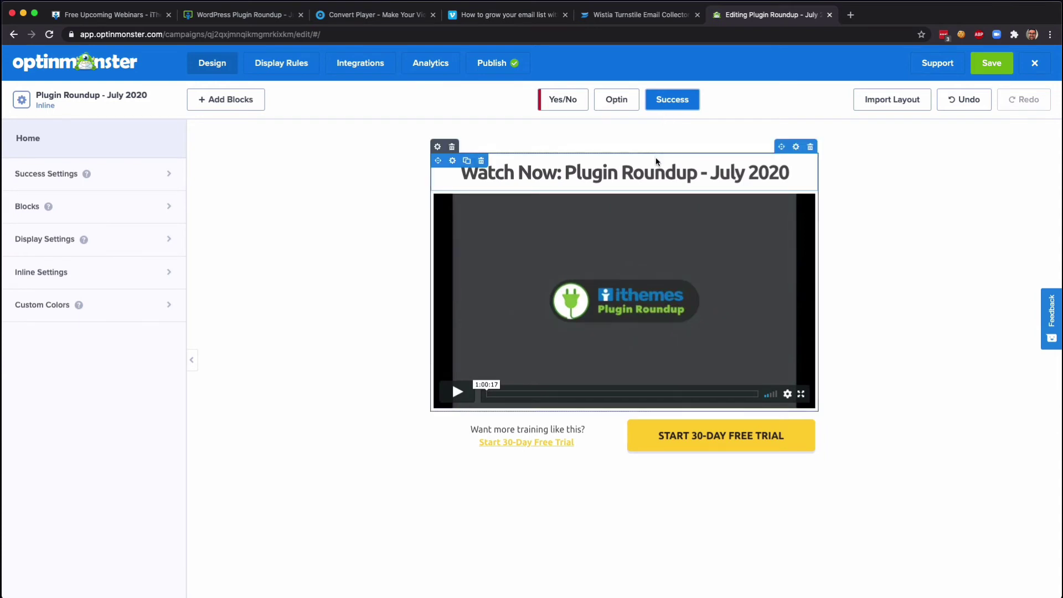
click(512, 175)
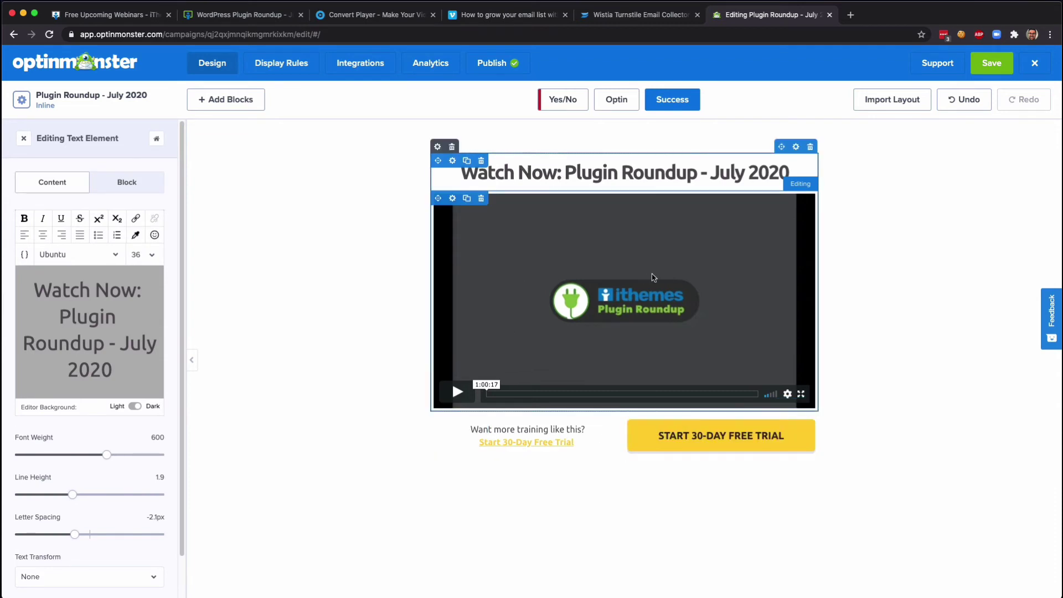
click(653, 277)
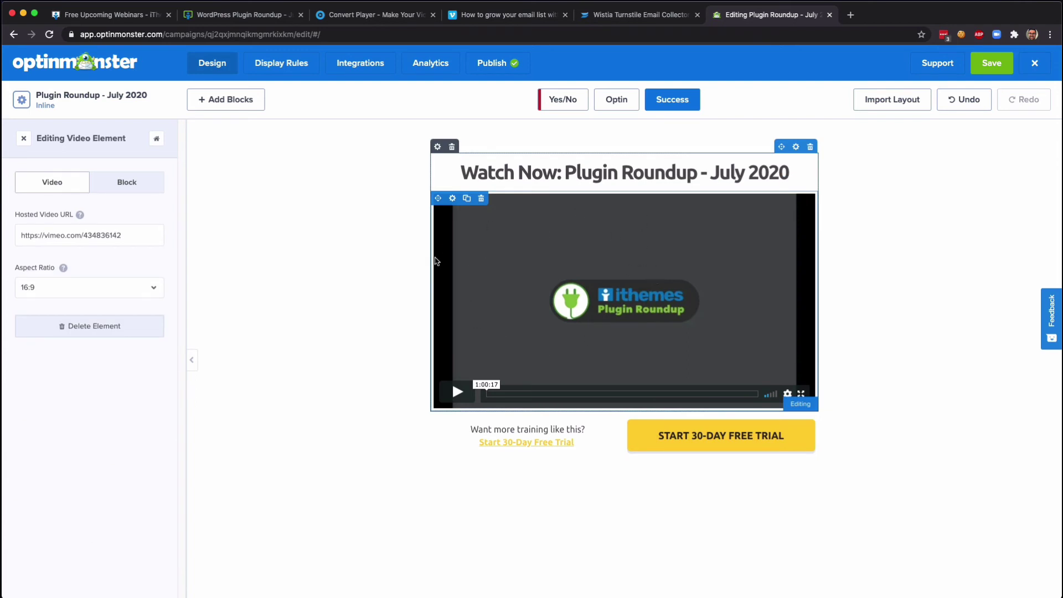
click(38, 235)
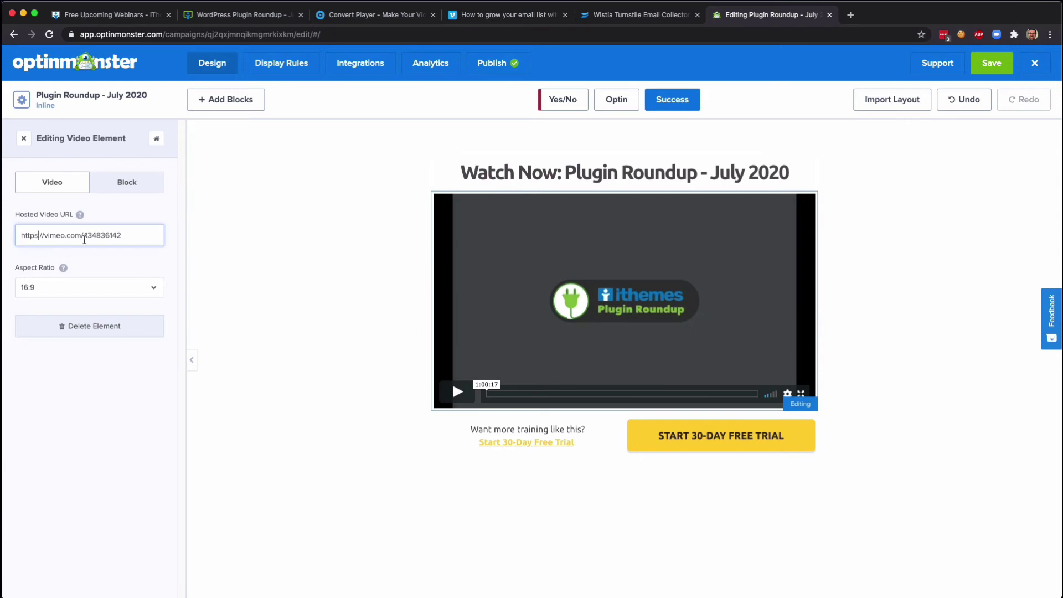
text(:)
click(82, 221)
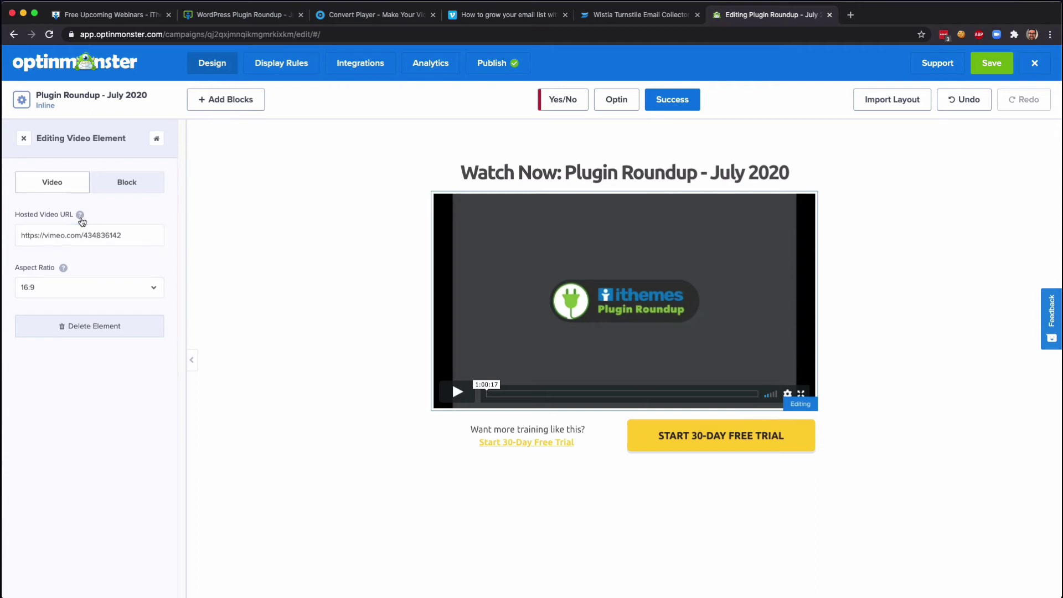
mouse_move(82, 220)
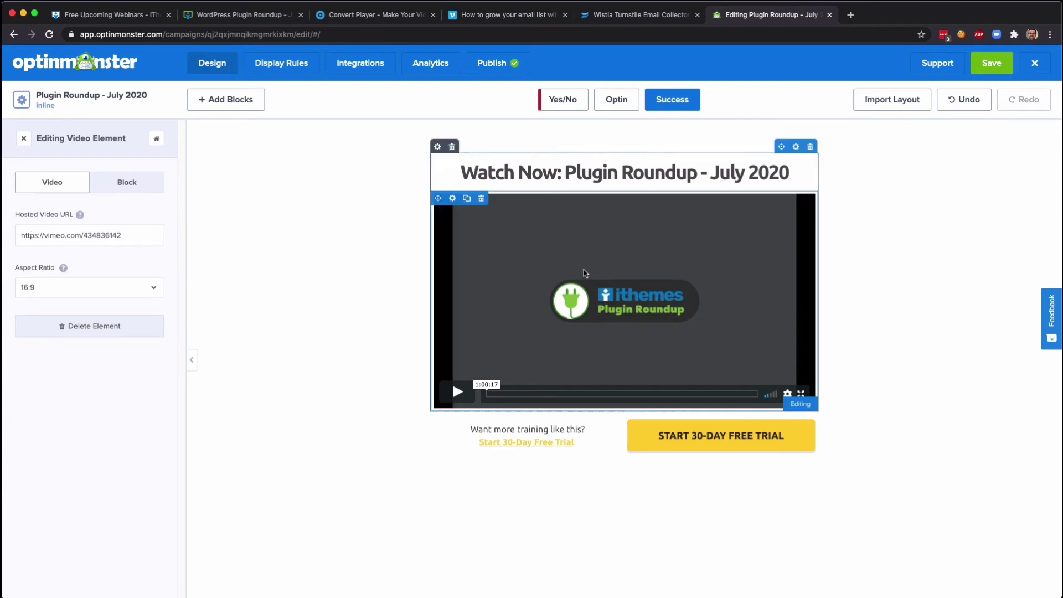
Try the 4:3, 21:9 and 3:2 aspect ratios on the Success view's video element and return it to 16:9
click(69, 288)
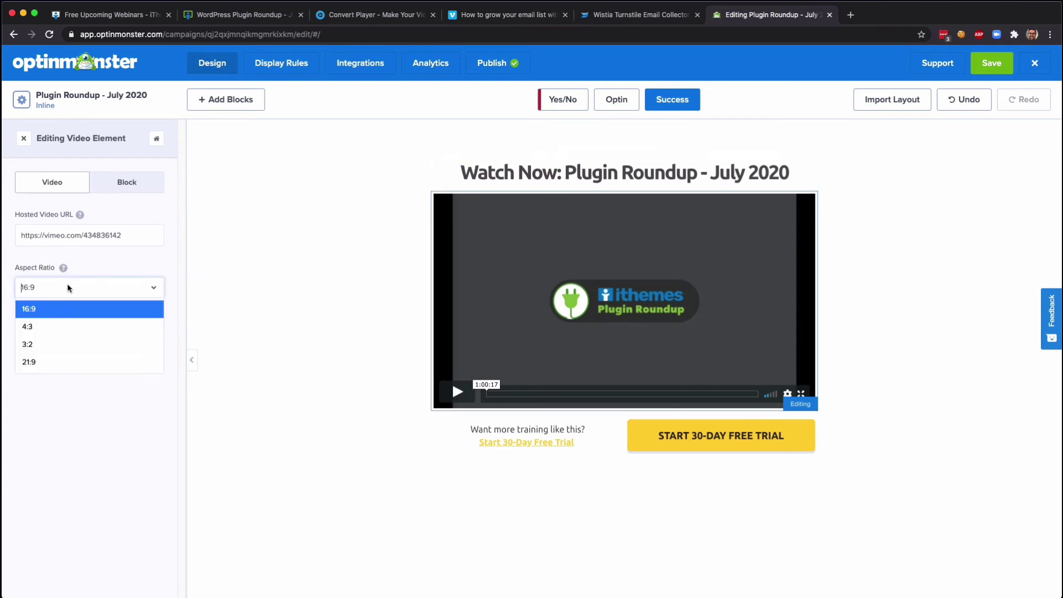
click(81, 326)
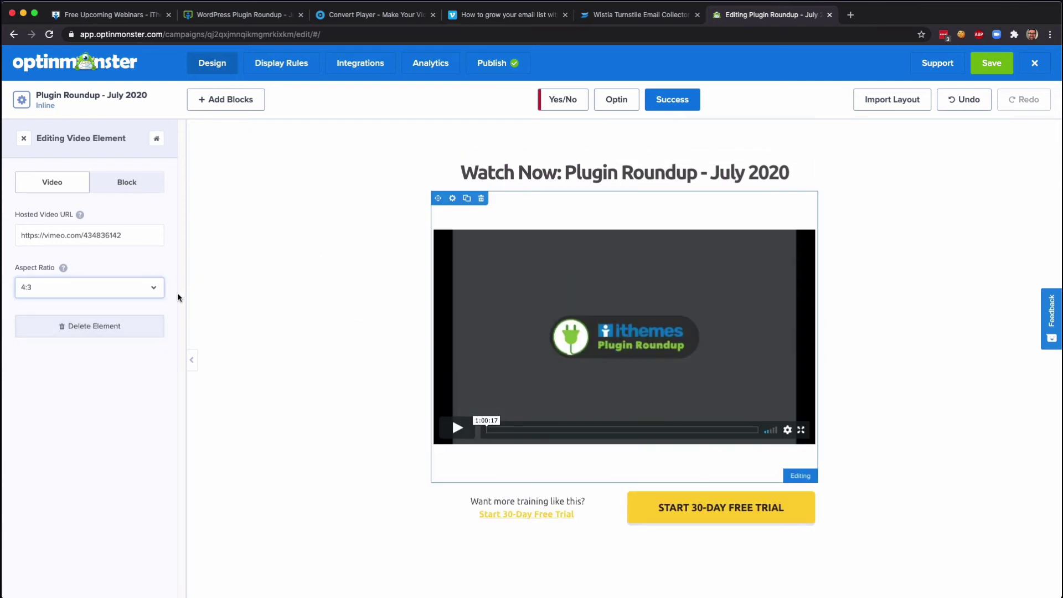
click(131, 296)
click(132, 308)
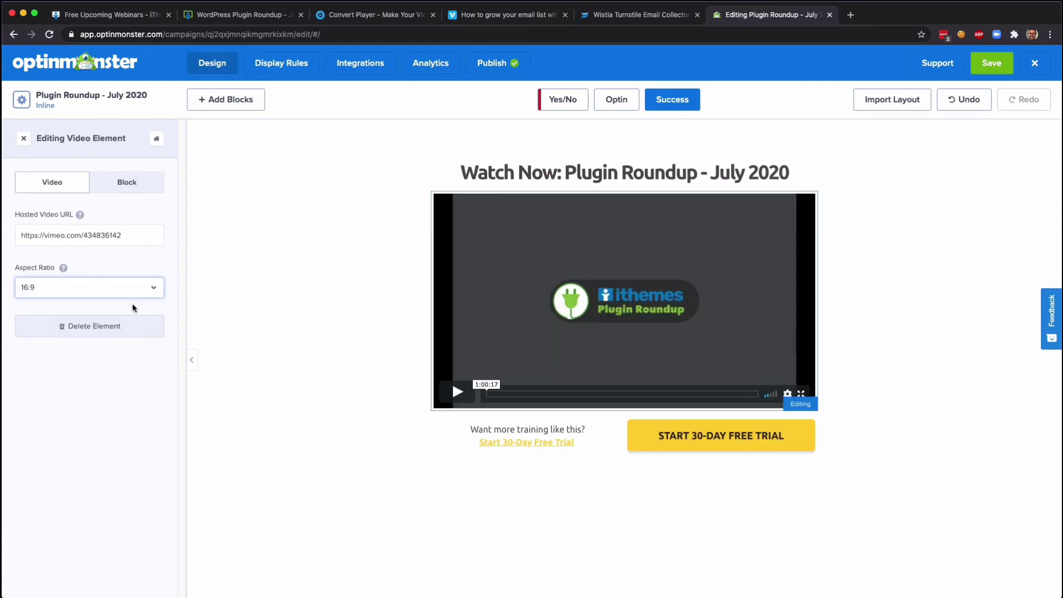
click(131, 287)
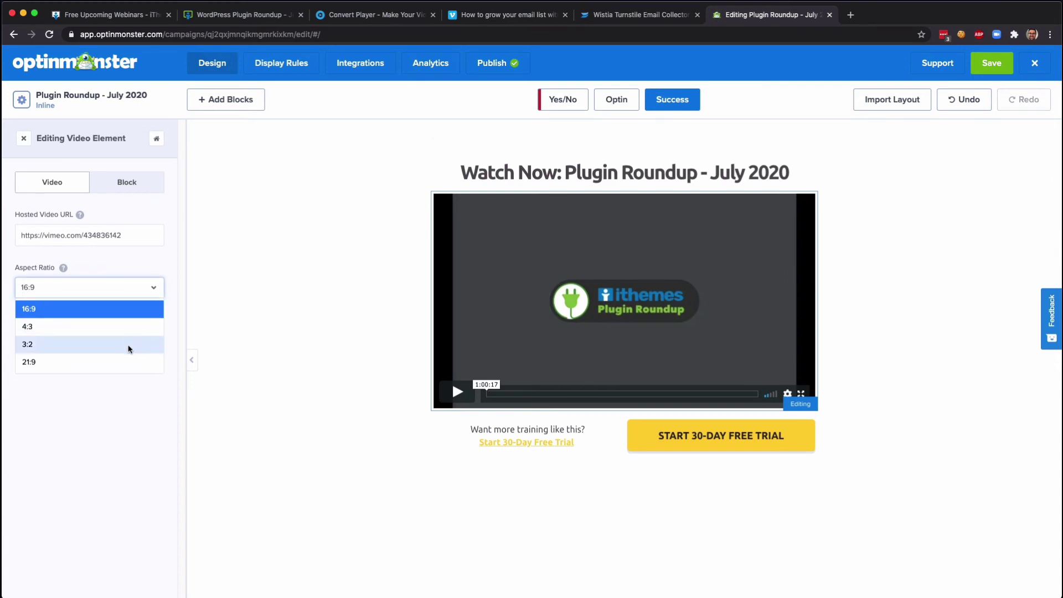
click(131, 361)
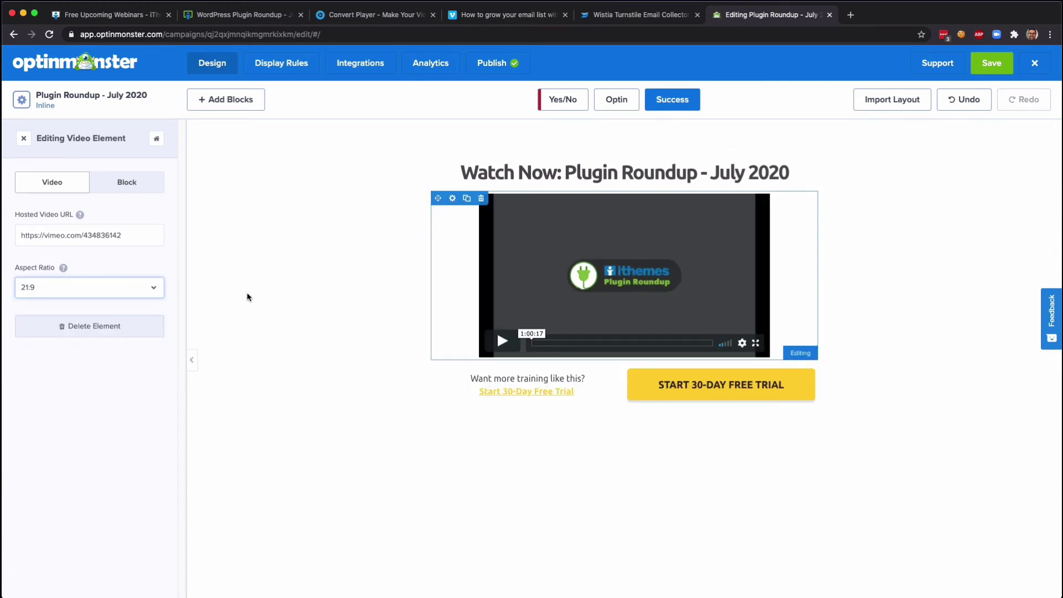
click(131, 288)
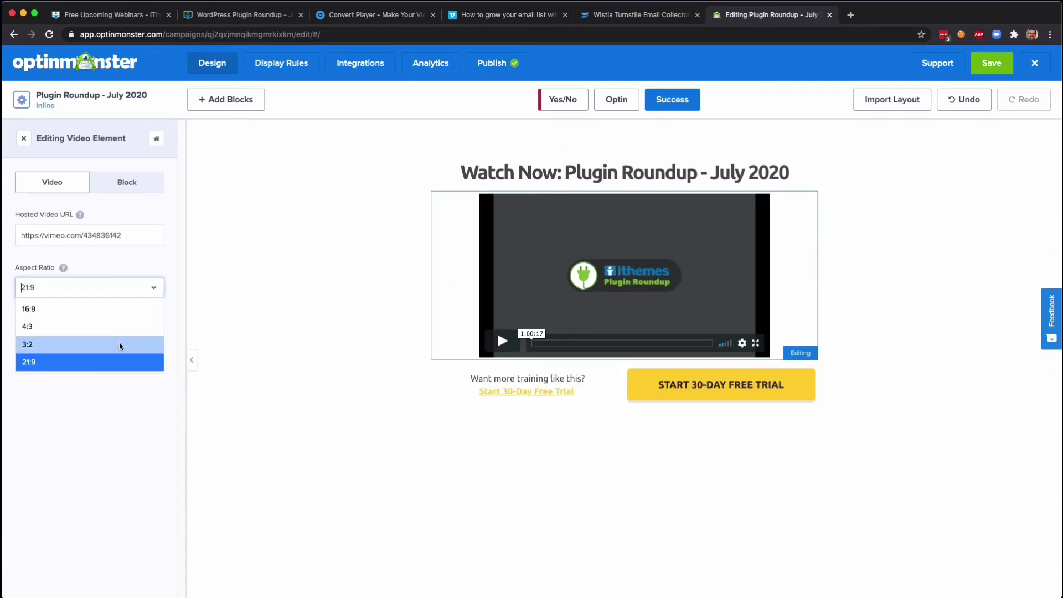
click(119, 344)
click(110, 293)
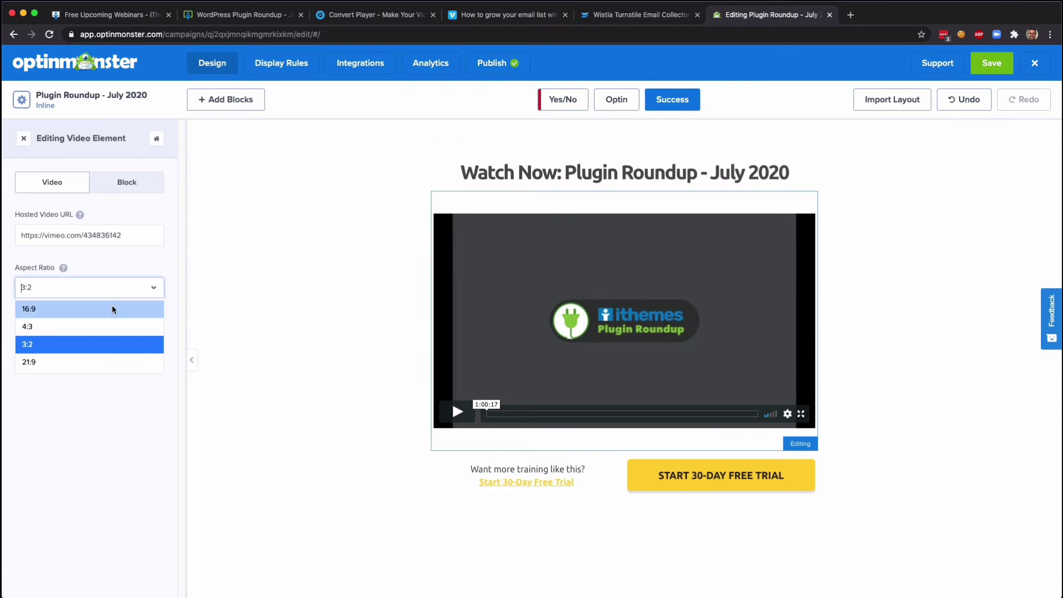
click(112, 310)
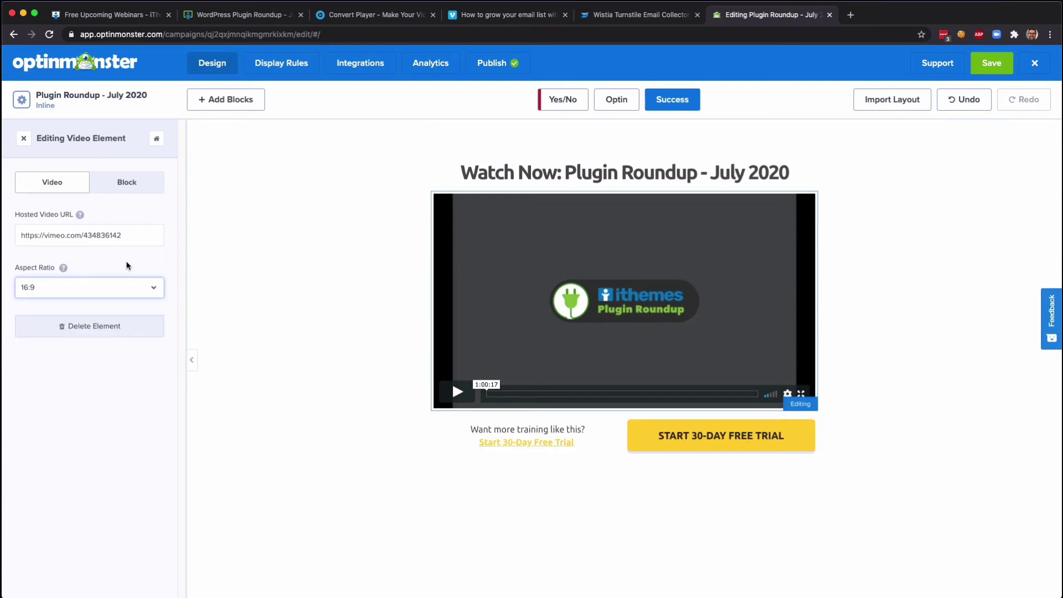
Compare the campaign's Optin and Success views, ending on the Success view
mouse_move(486, 201)
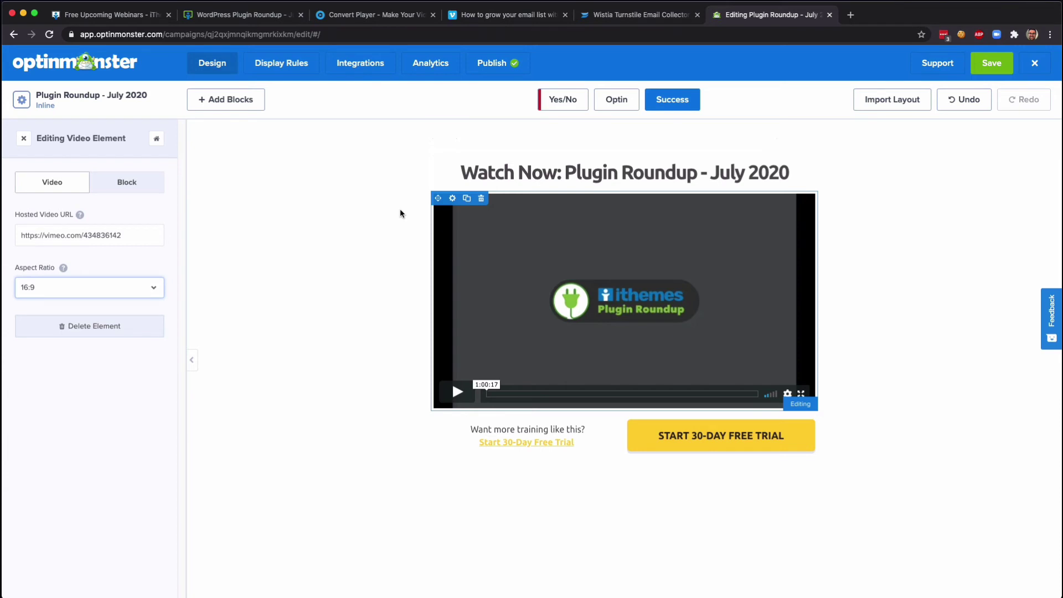
click(616, 100)
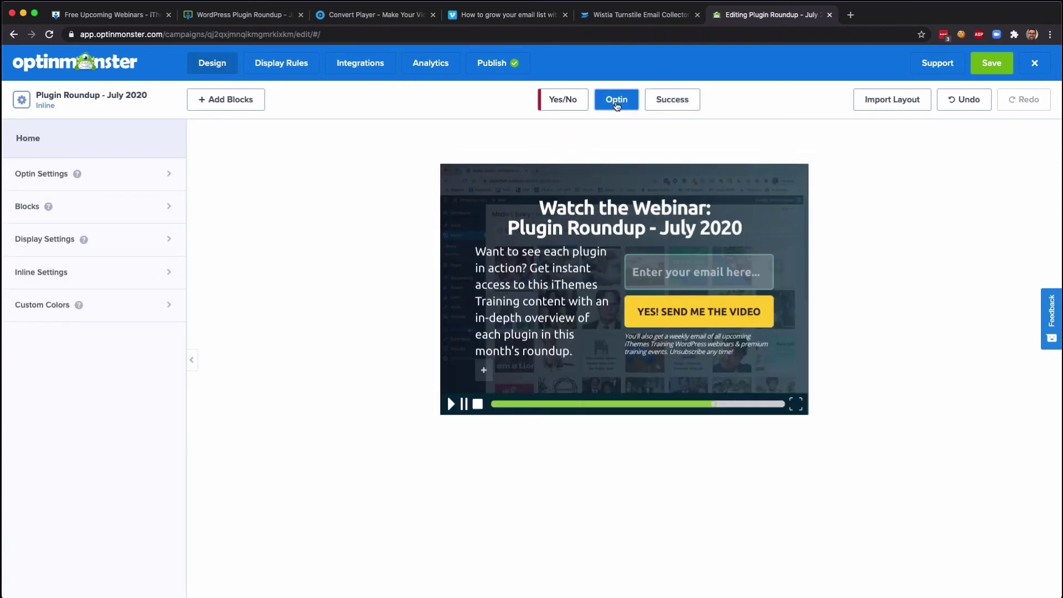
click(665, 103)
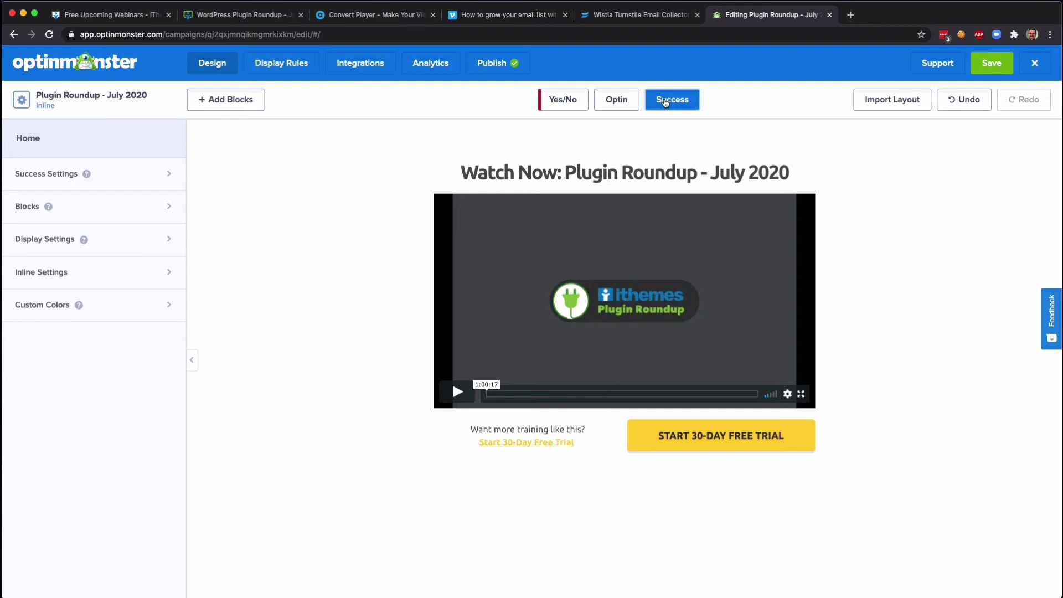
click(623, 102)
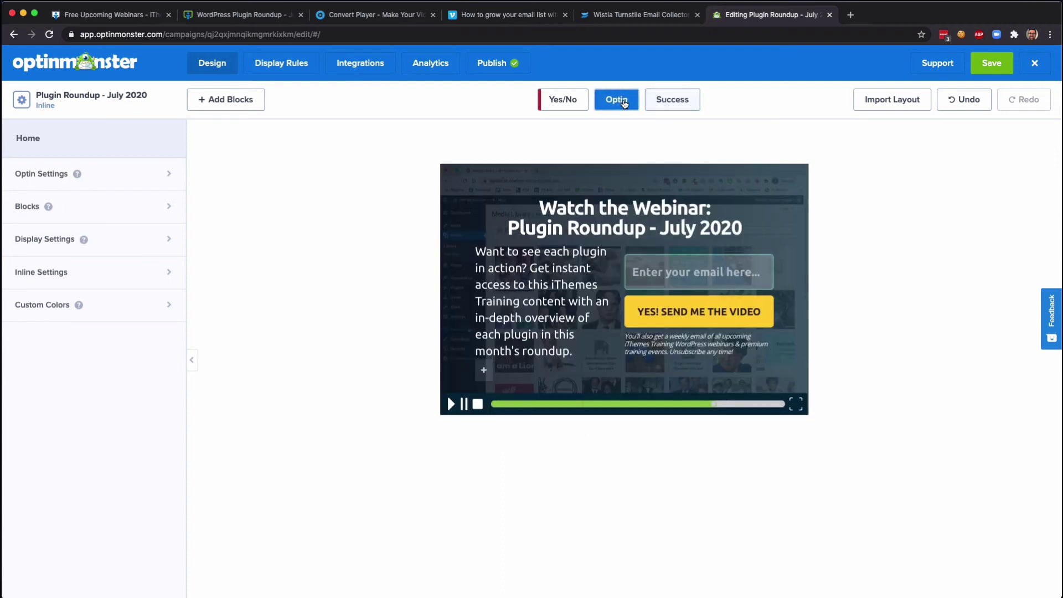
click(672, 102)
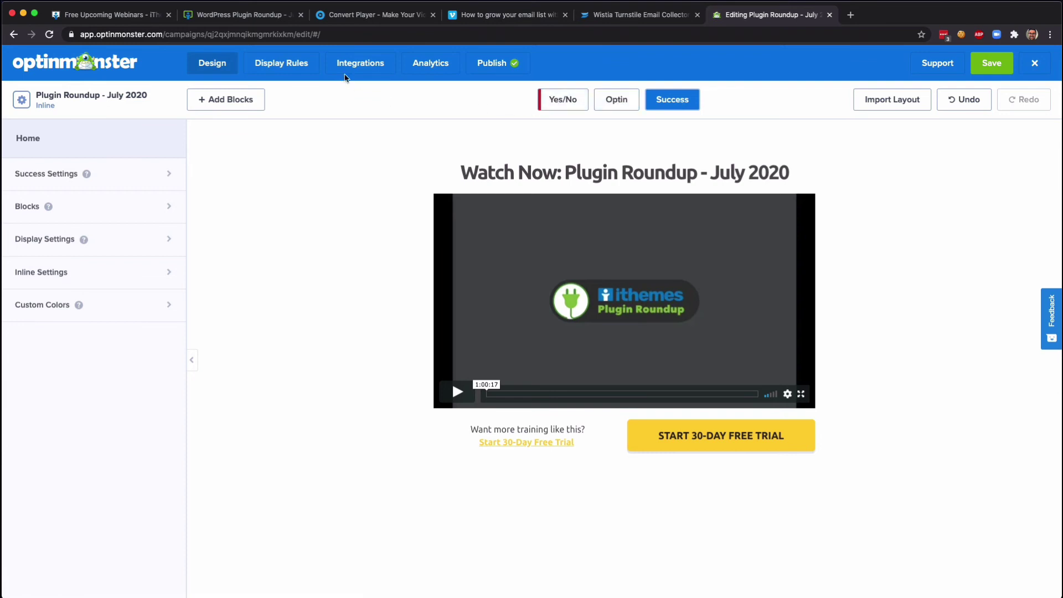
Open the campaign's MailChimp integration with the Optin view shown and examine its provider, list and styling options
click(347, 70)
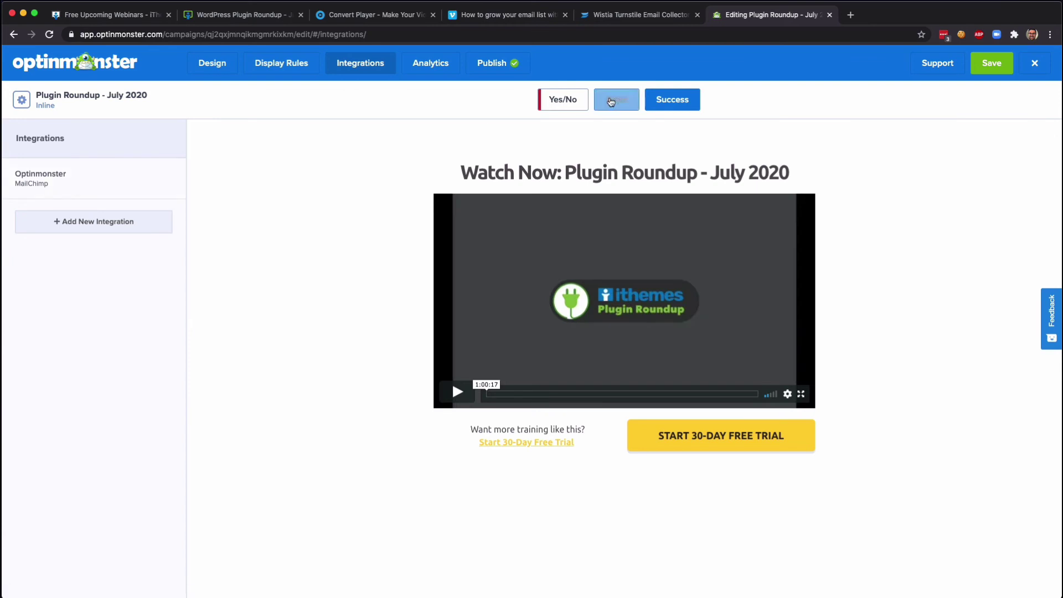
click(616, 99)
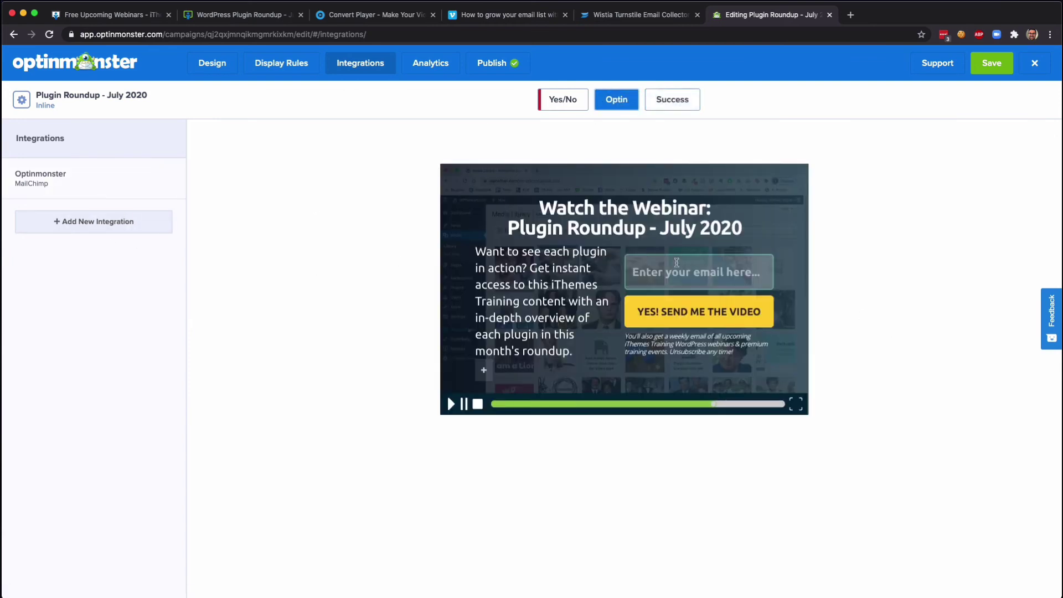
click(86, 183)
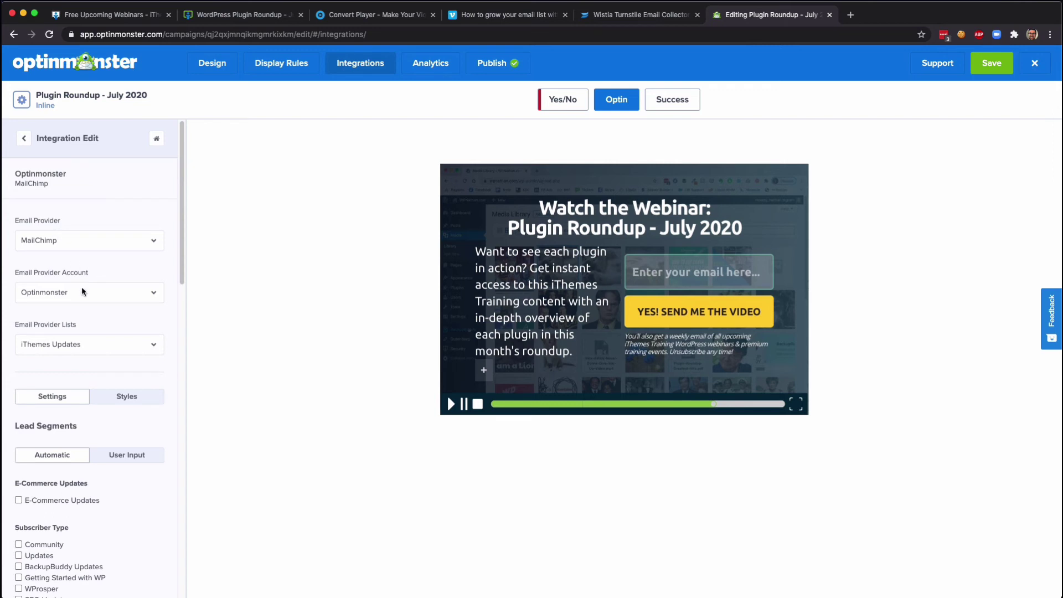
scroll(91, 326, down, 3)
click(95, 314)
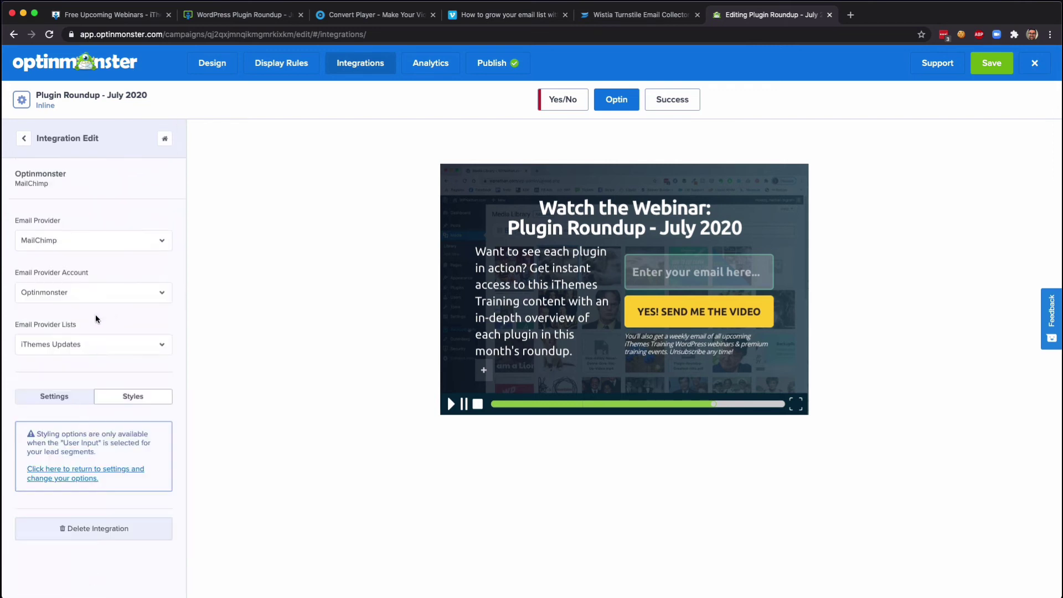
click(75, 405)
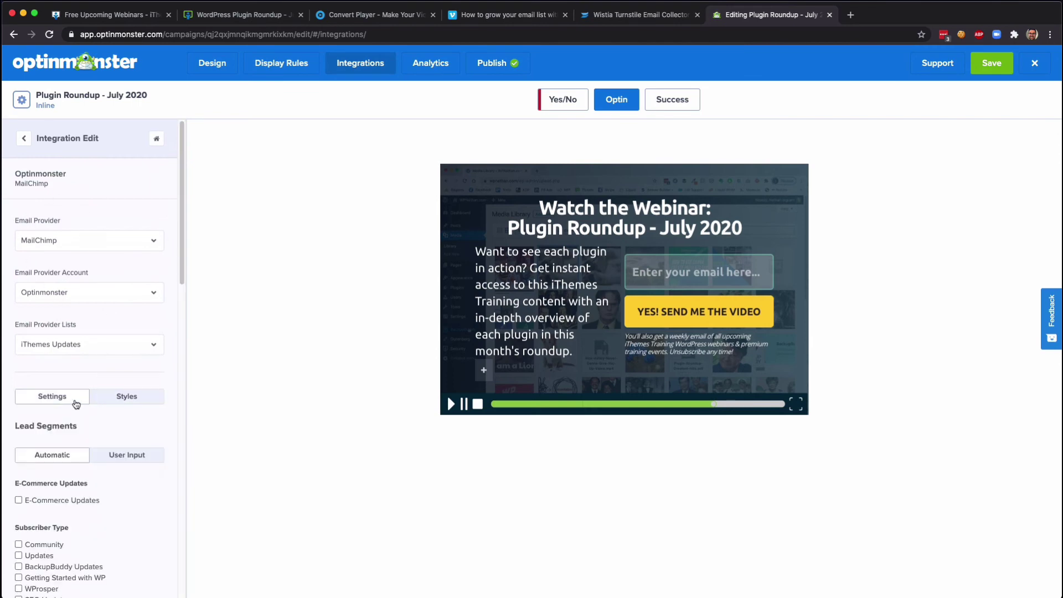
Try User Input lead segments with the E-Commerce Updates checkbox on the optin form, and return the segments to Automatic
scroll(65, 284, down, 3)
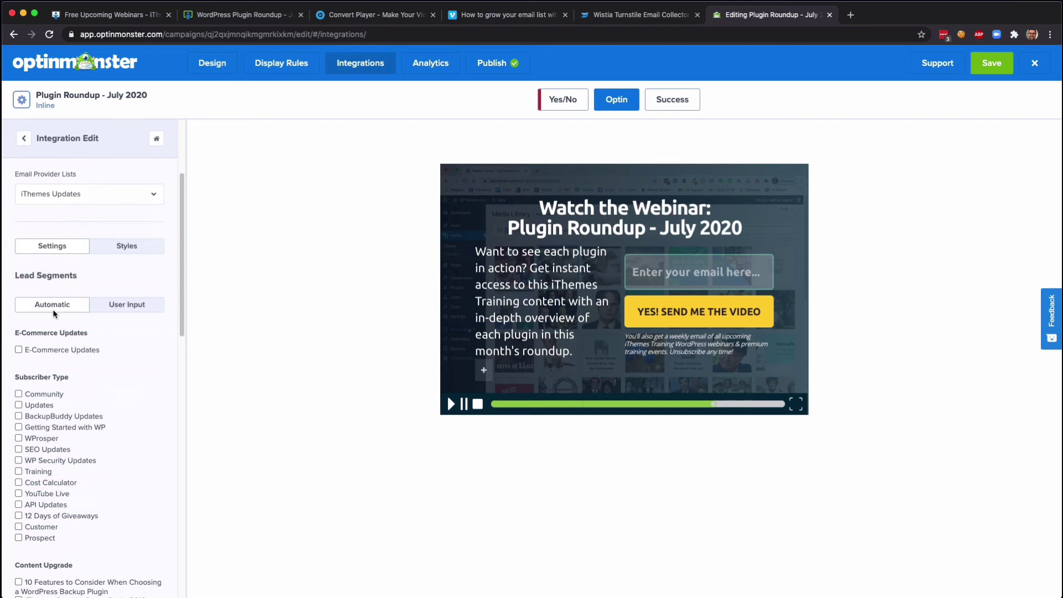
scroll(61, 305, down, 1)
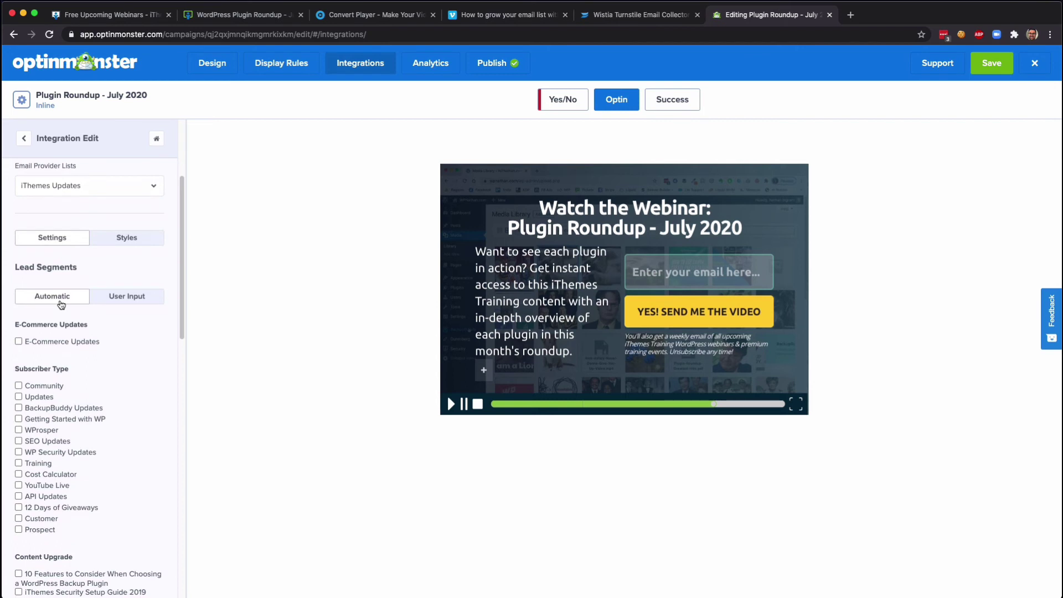
click(115, 298)
scroll(116, 300, down, 3)
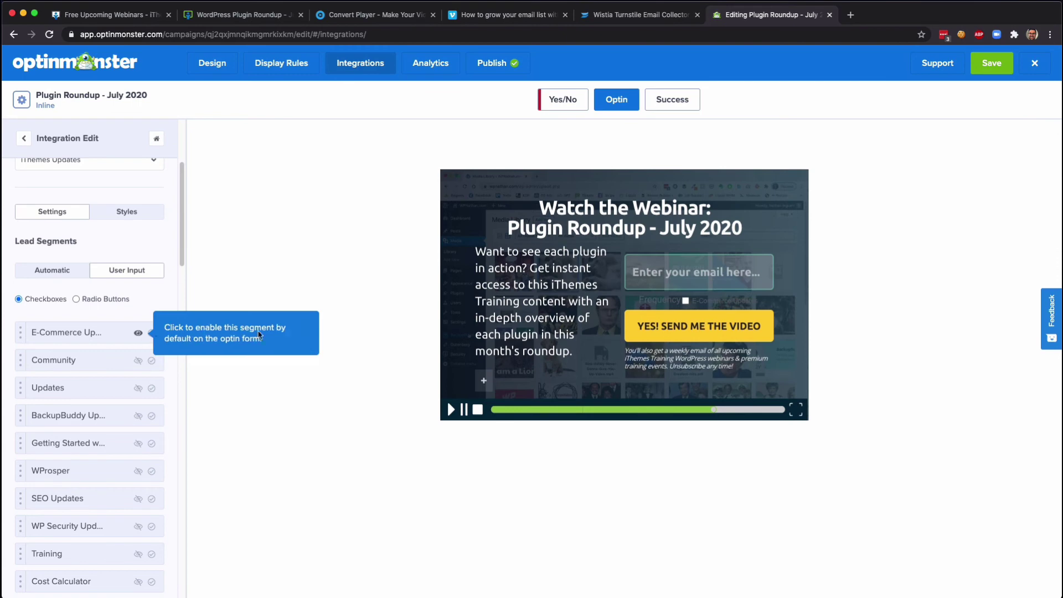
click(138, 332)
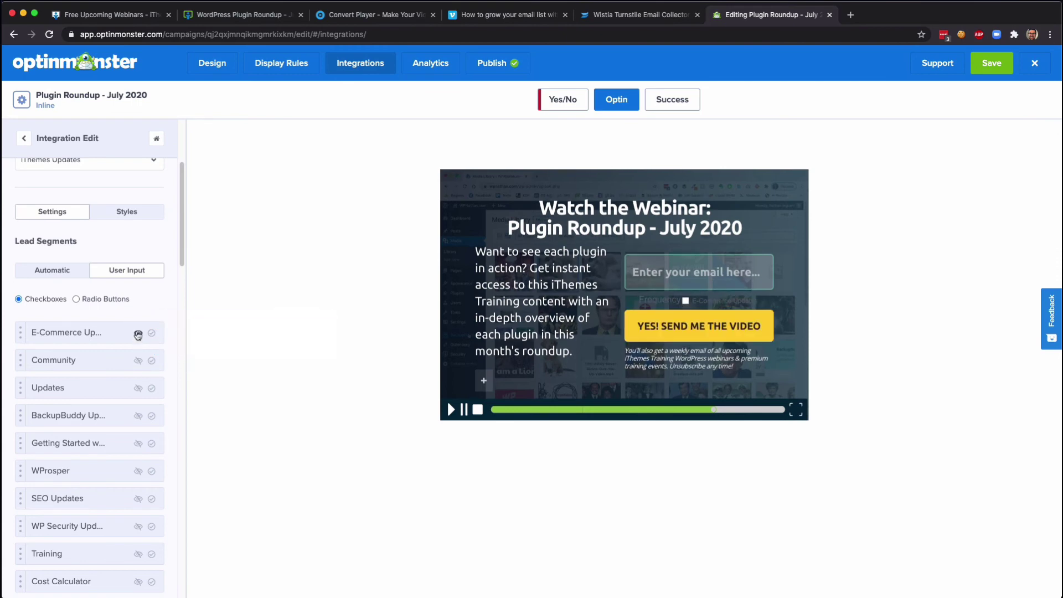
click(62, 272)
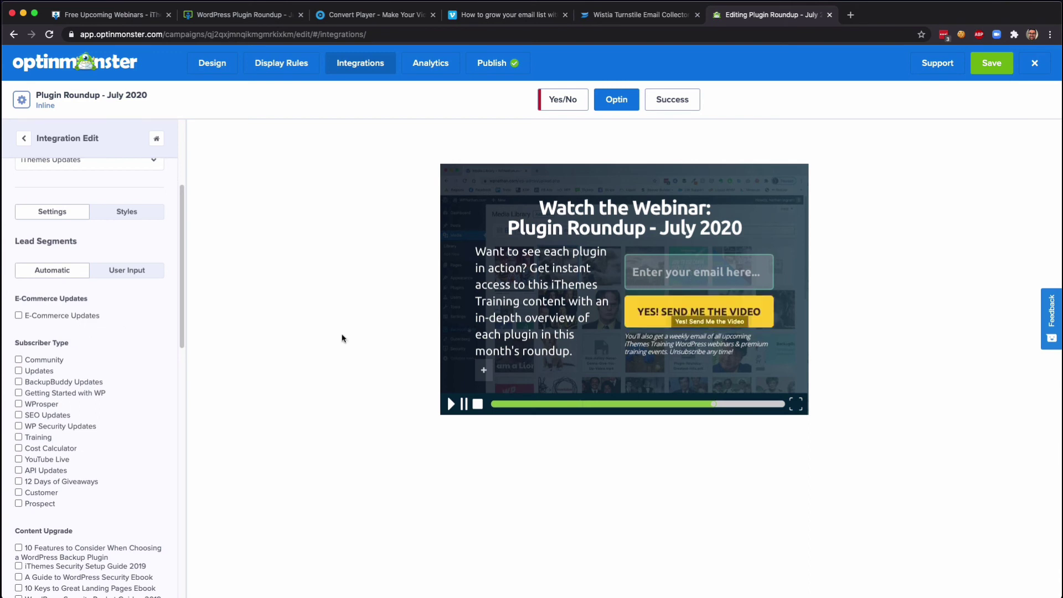
Enable the Training segment under Prospects and review the integration's double opt-in and list tag options
scroll(151, 334, down, 5)
scroll(150, 334, down, 6)
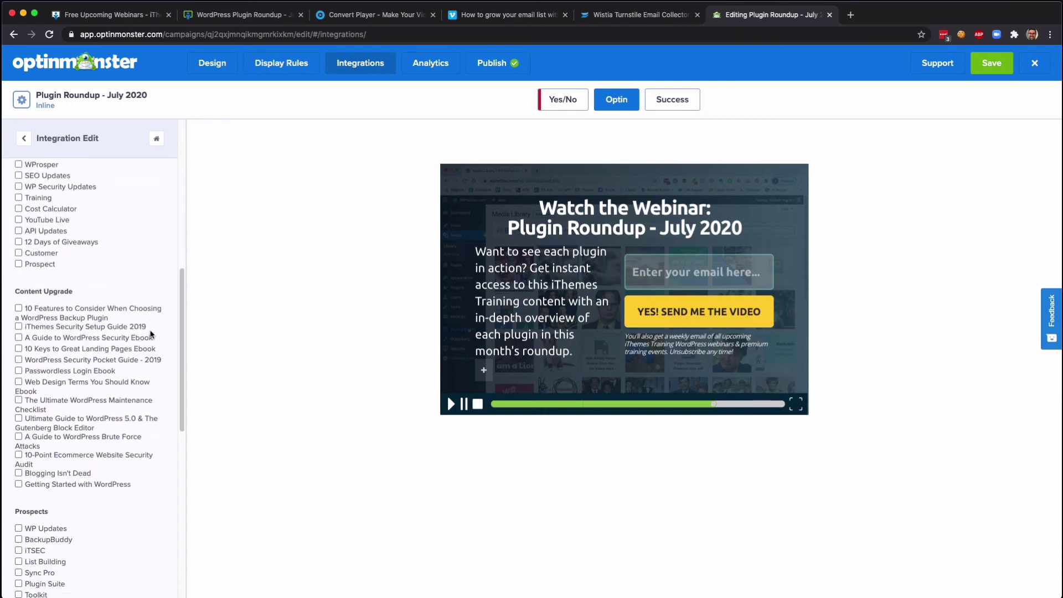
click(19, 359)
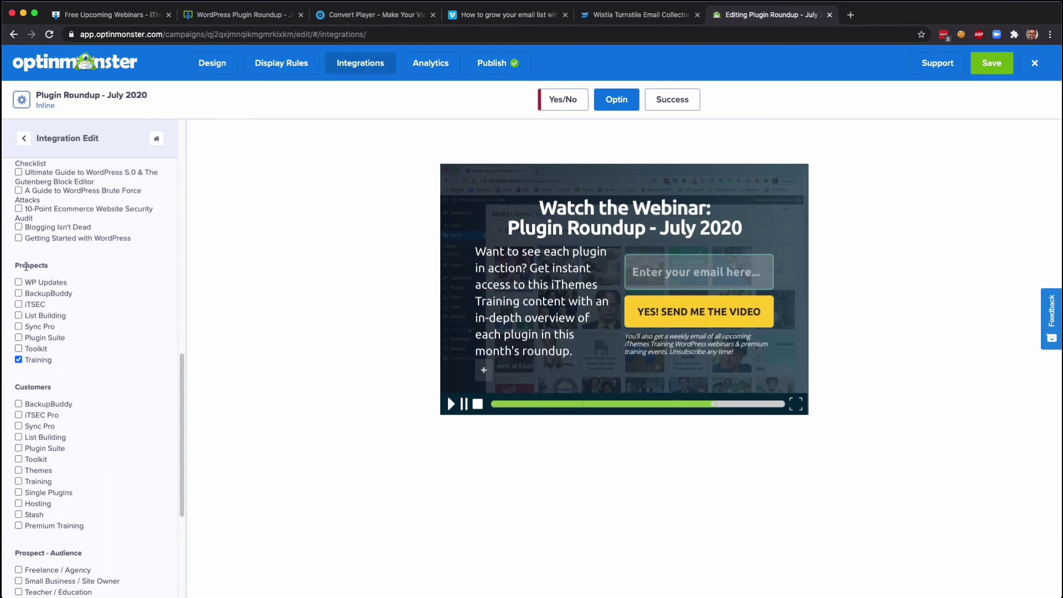
scroll(123, 340, down, 5)
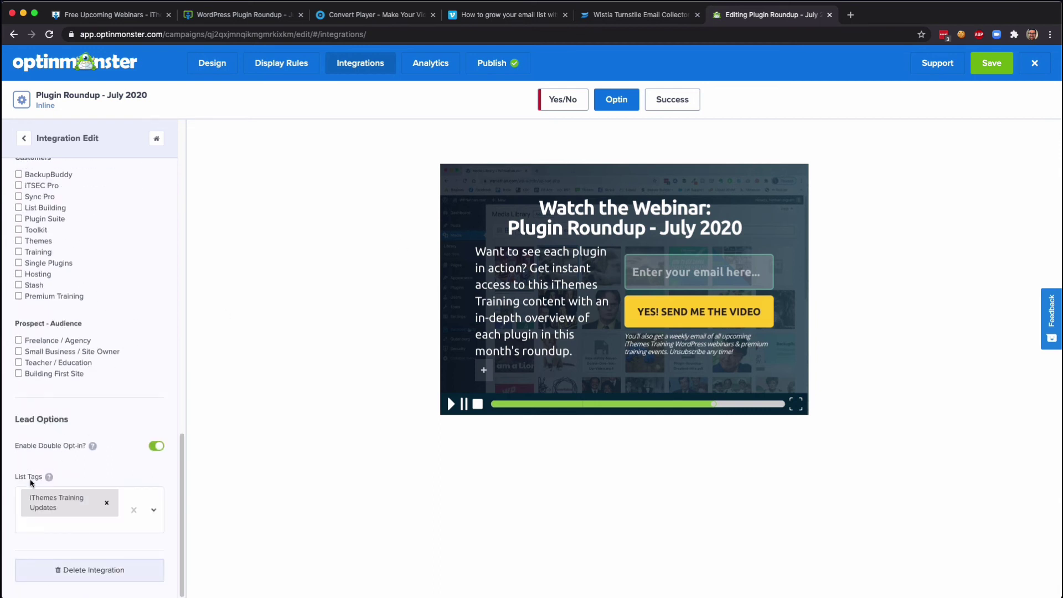